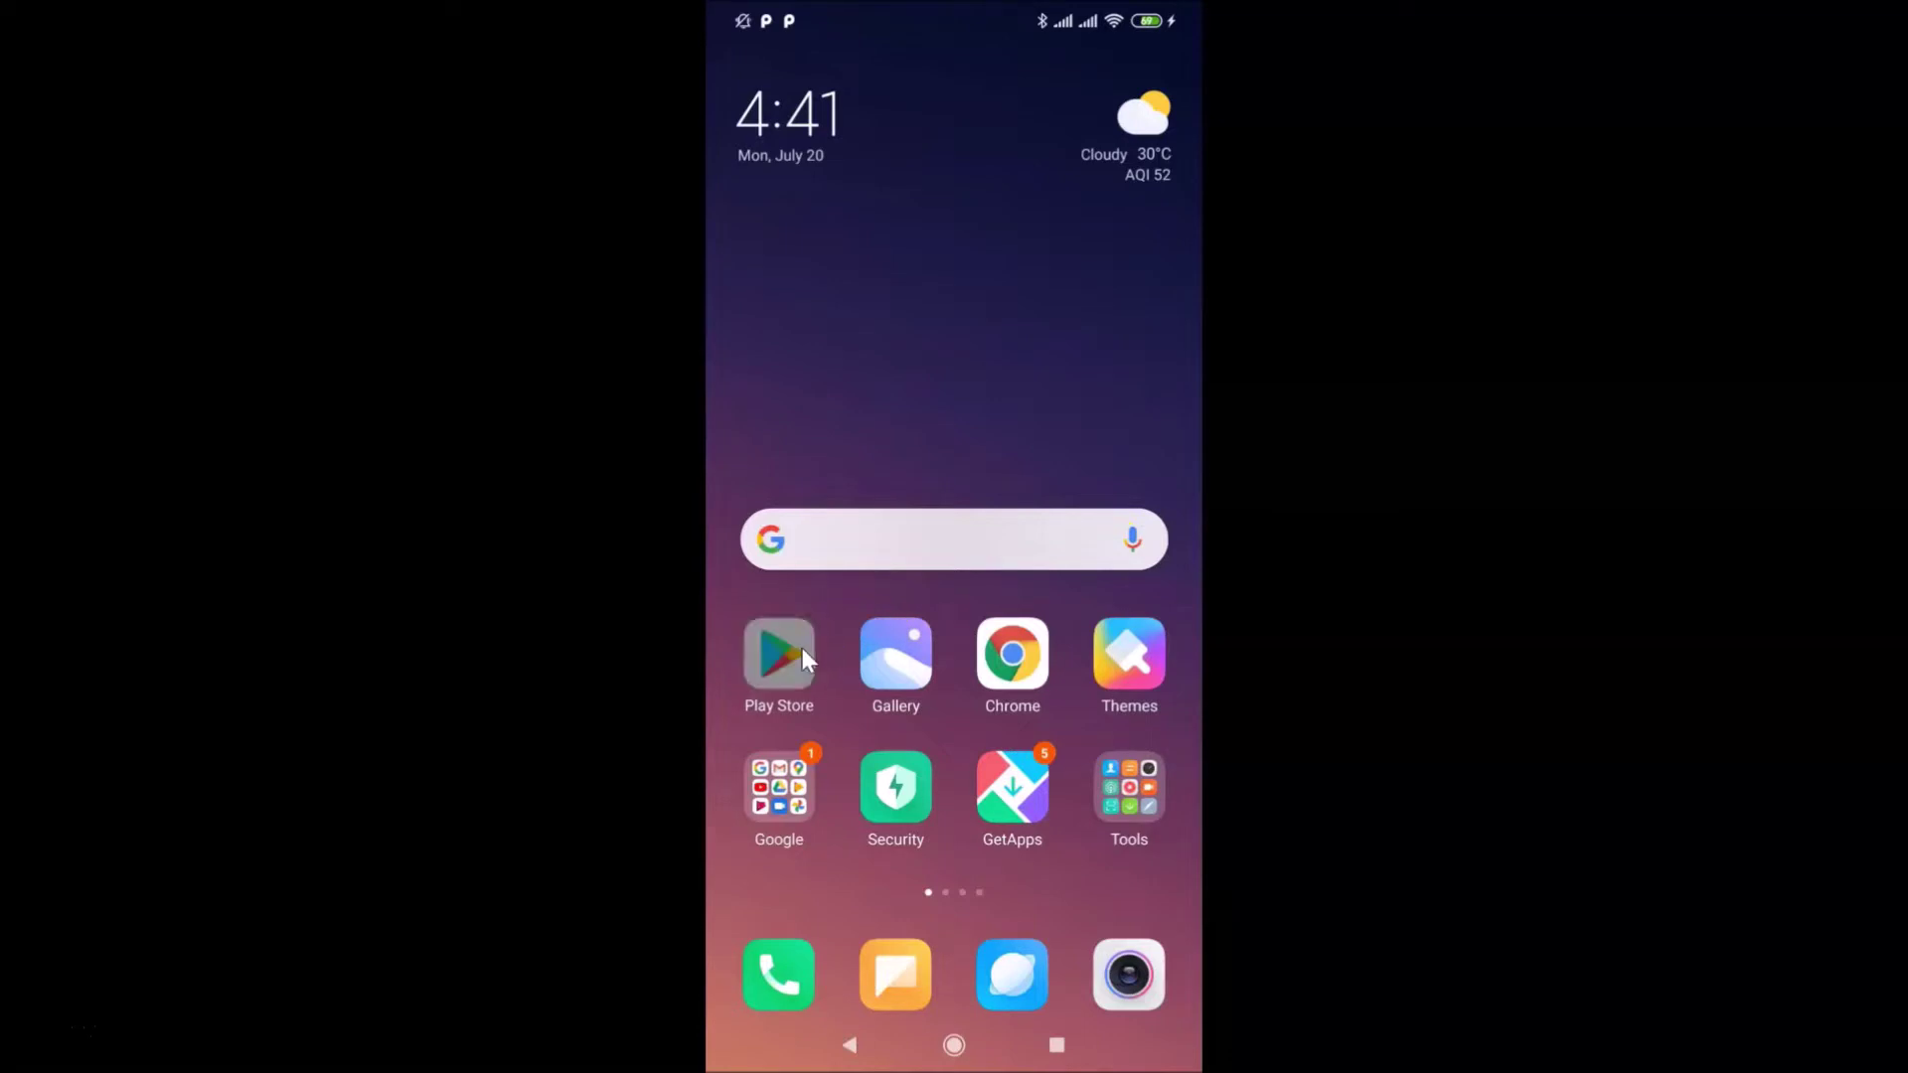
Search the Play Store for 'whatsapp messenger' and open the installed WhatsApp Messenger page
left_click(803, 652)
left_click(1011, 83)
type("w")
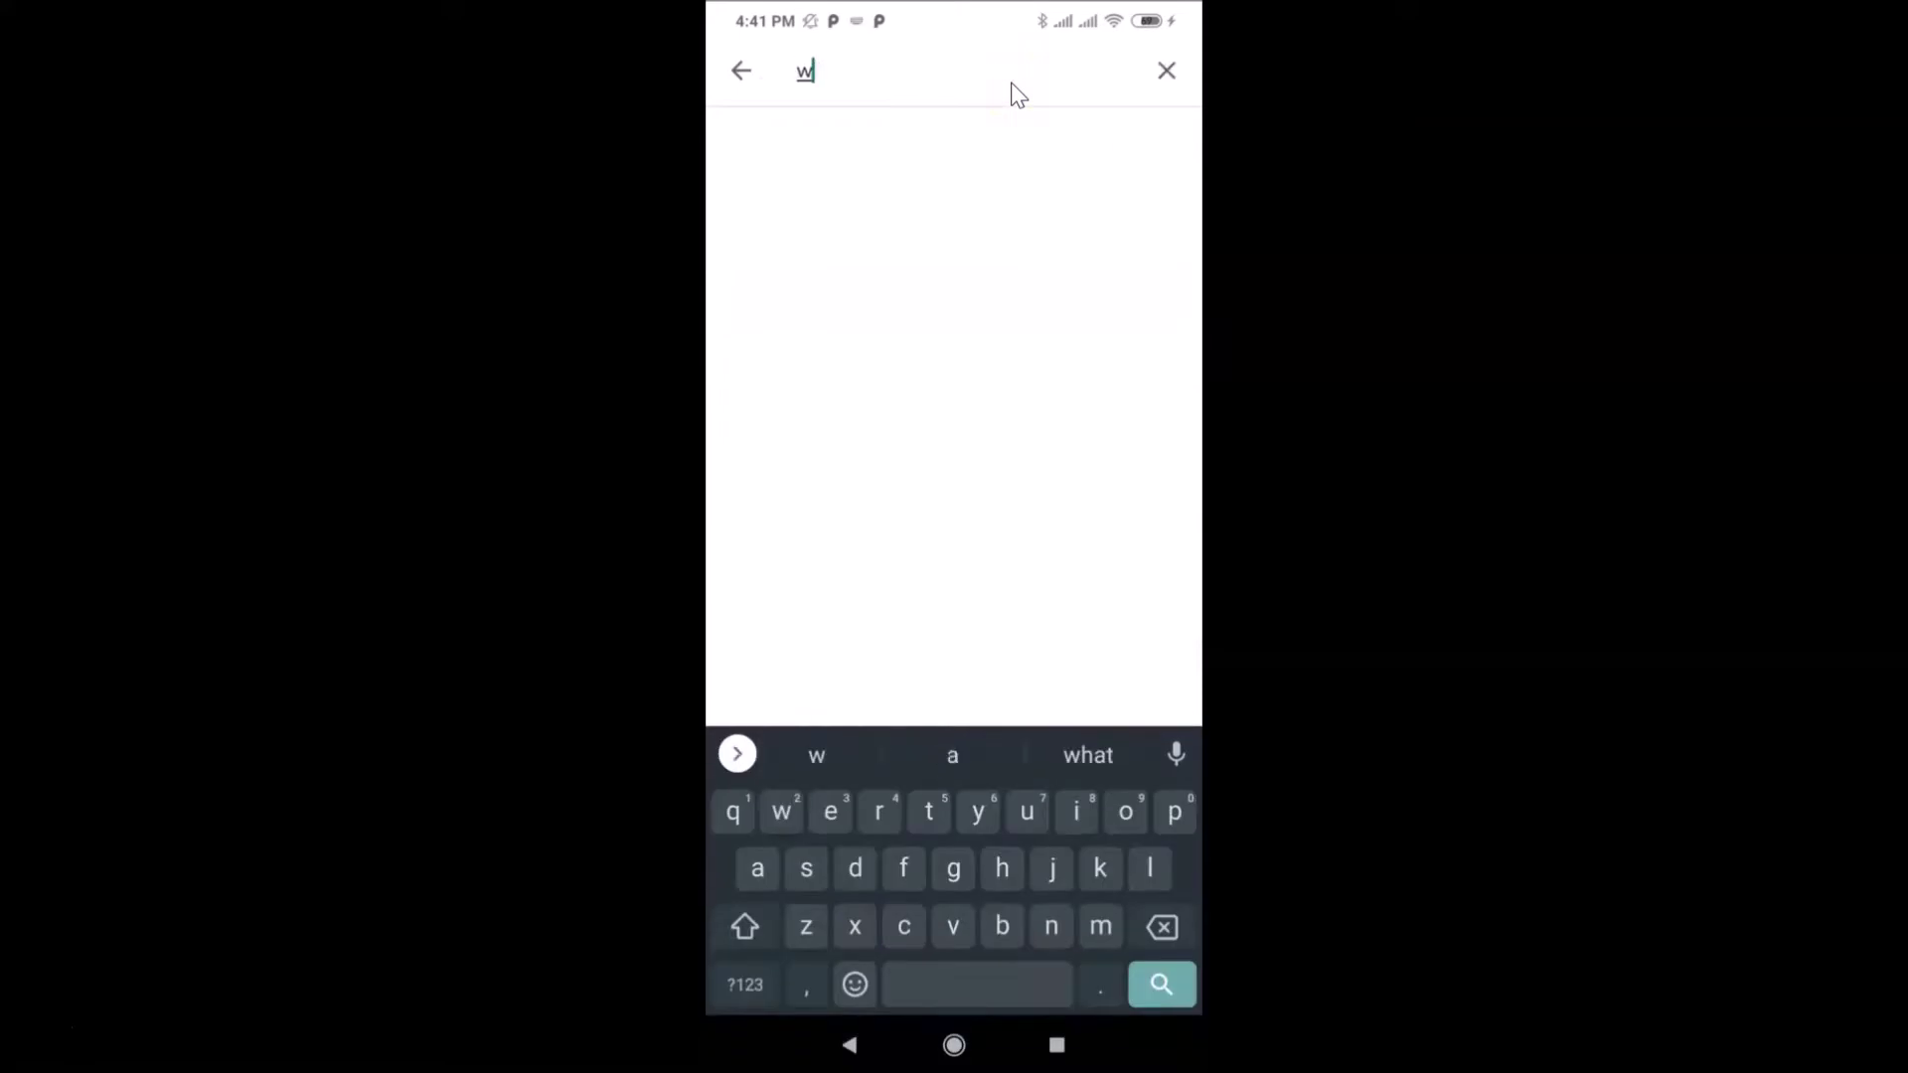
type("hatsa")
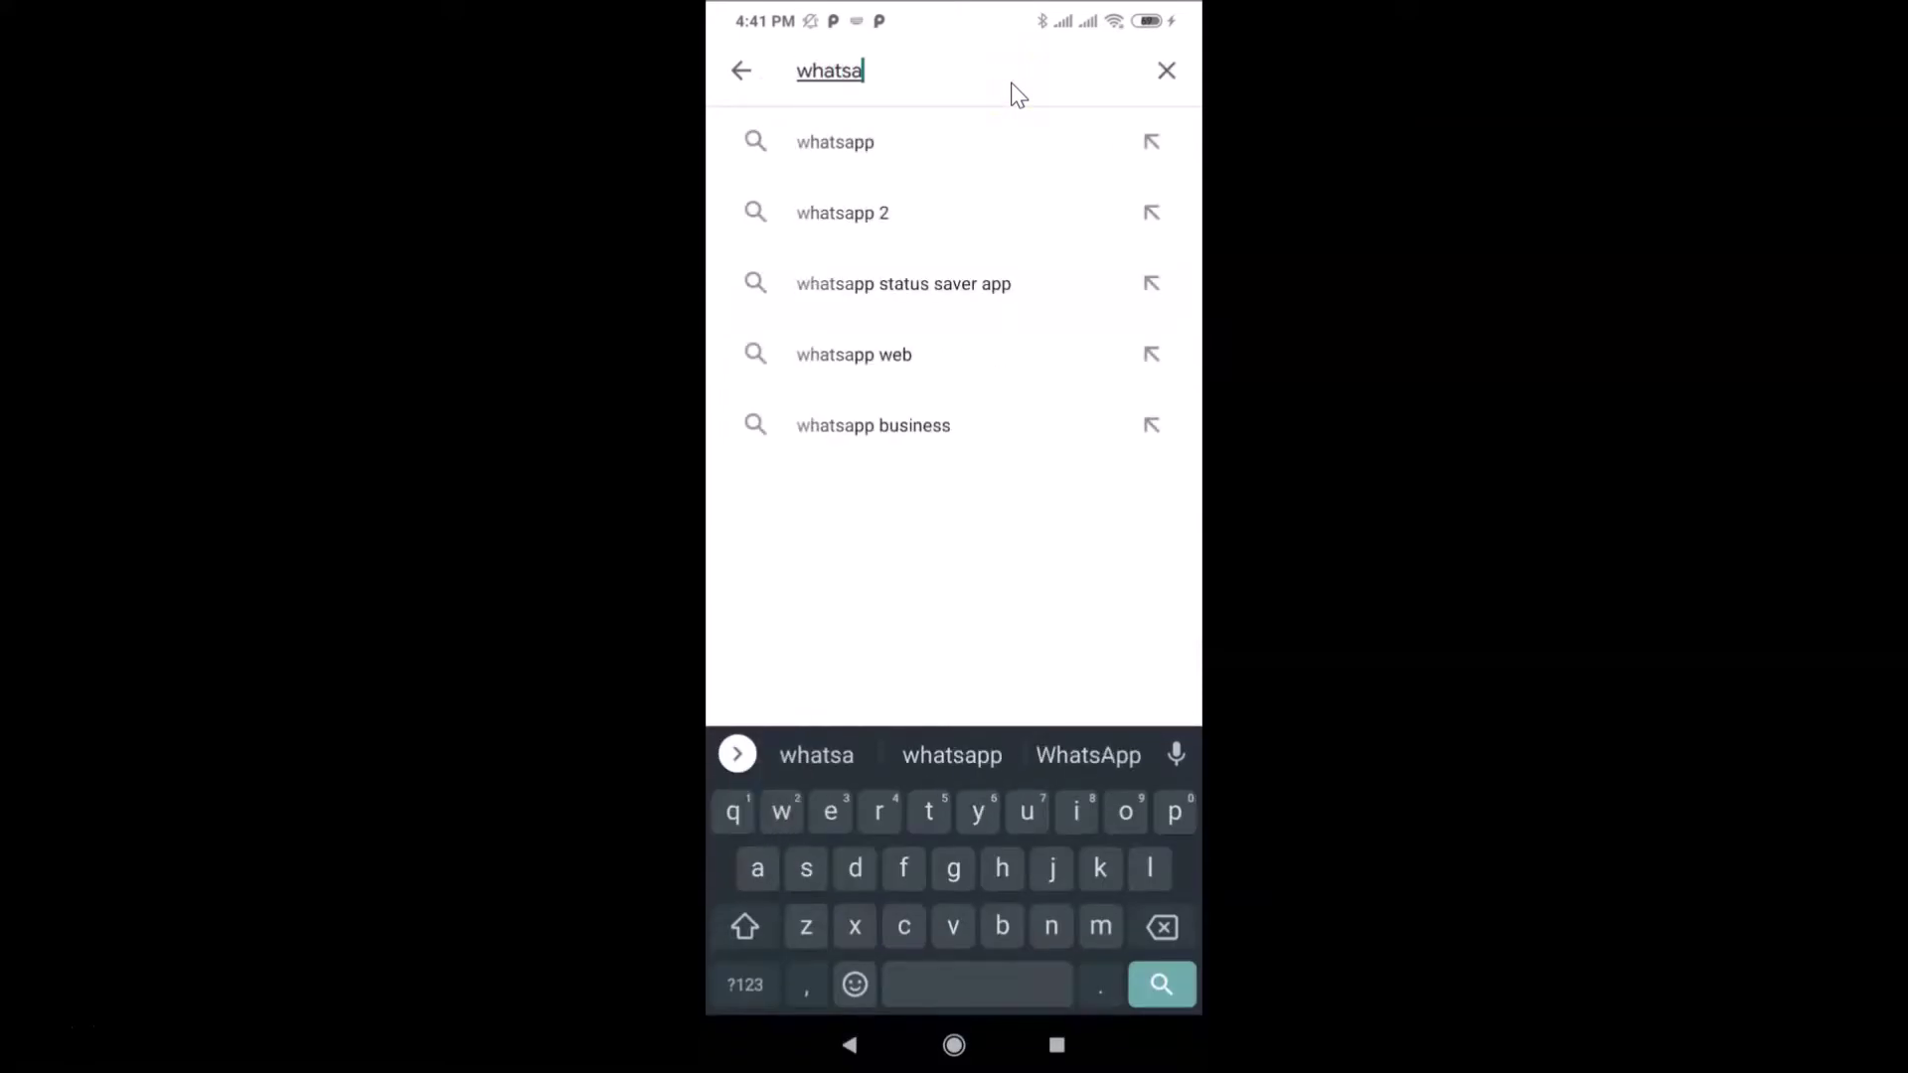
type("pp m")
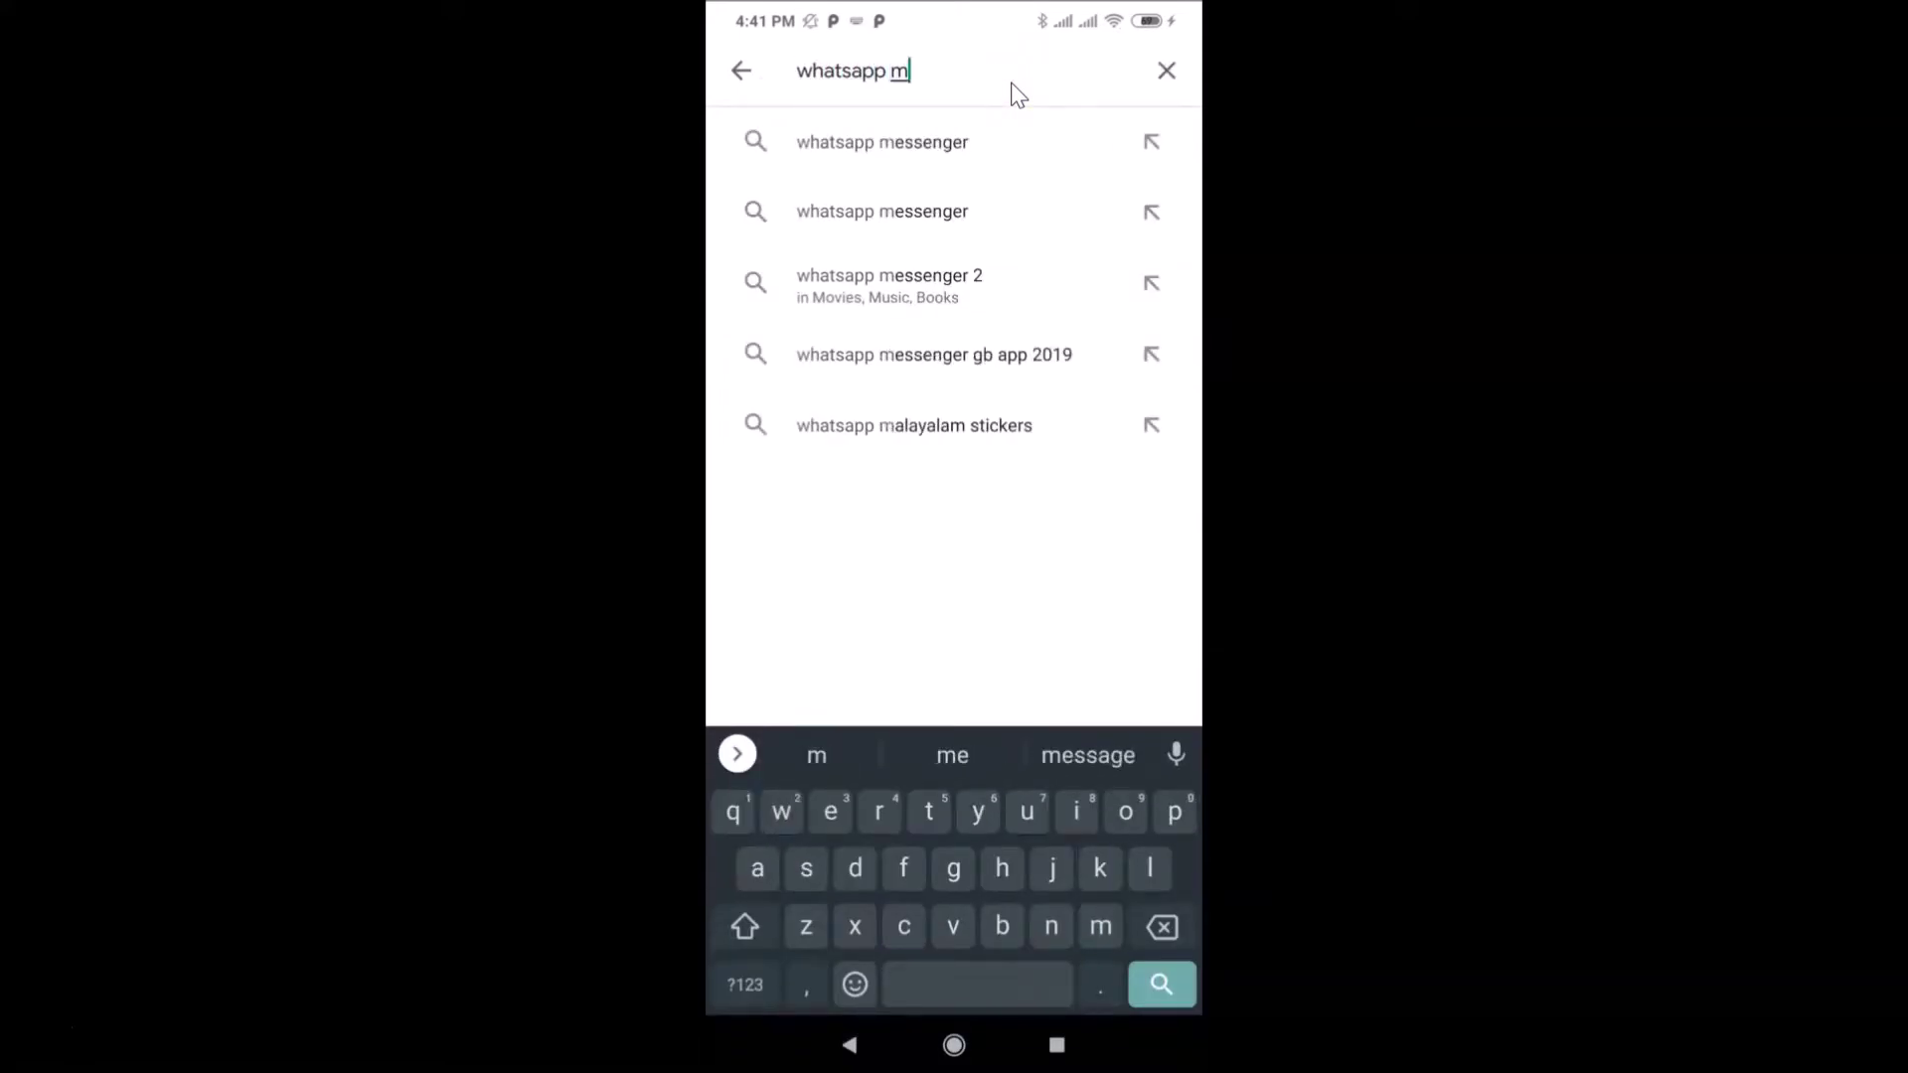
left_click(915, 142)
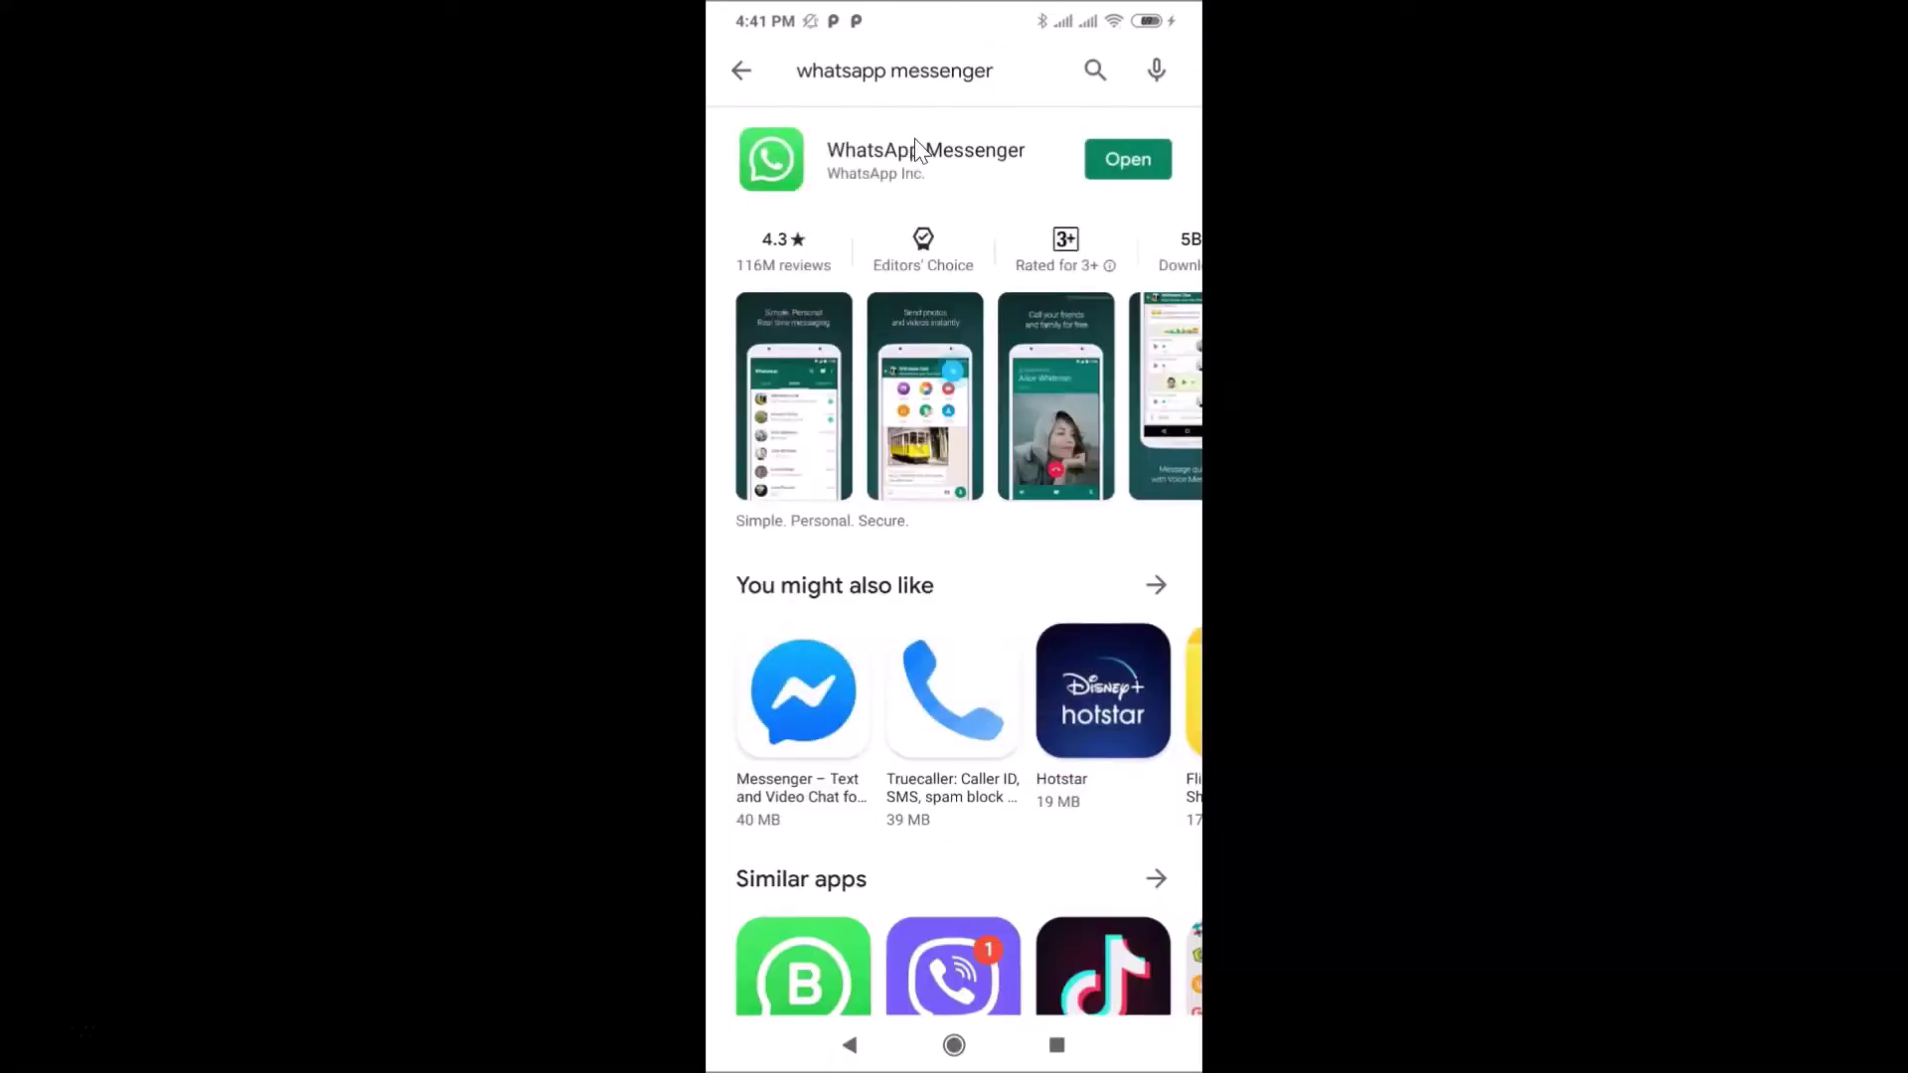
left_click(908, 156)
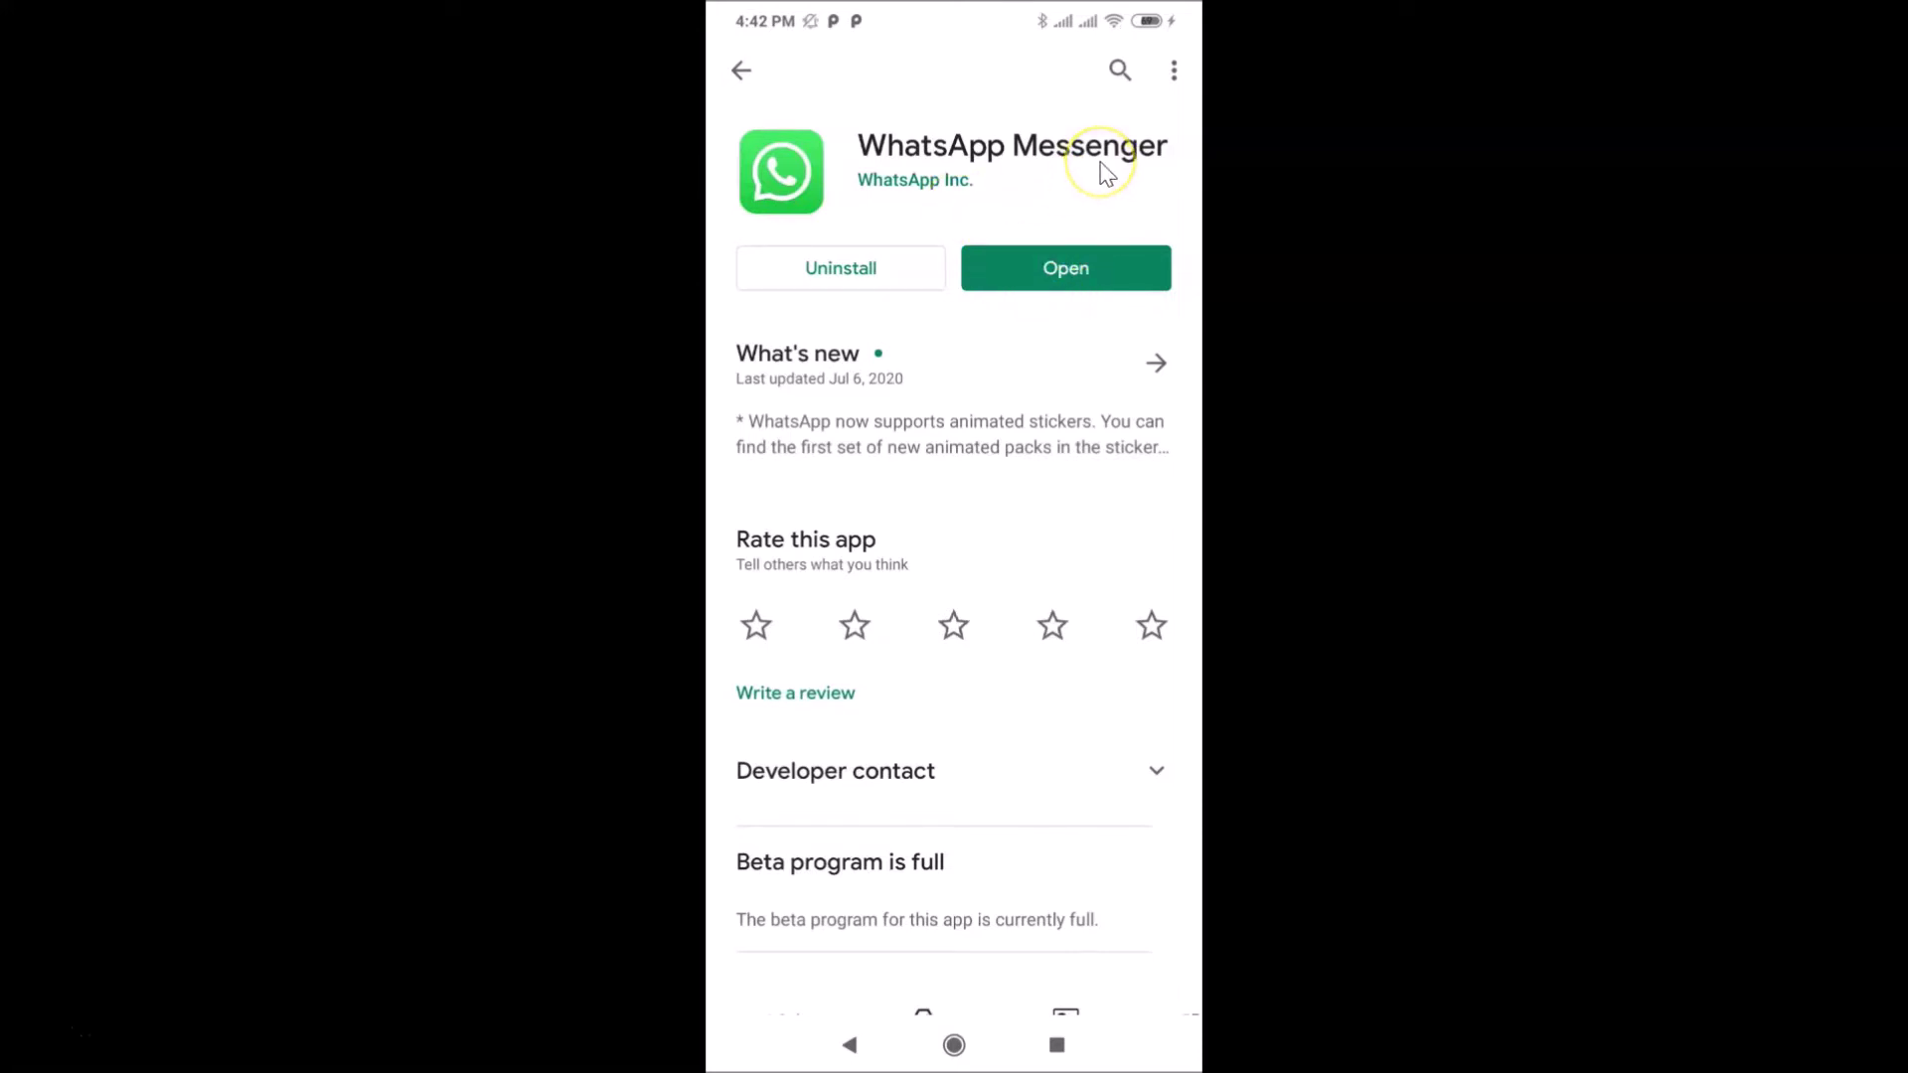
key("ctrl+h")
Swipe to the second home screen page and launch WhatsApp from there
scroll(1101, 164, "right", 3)
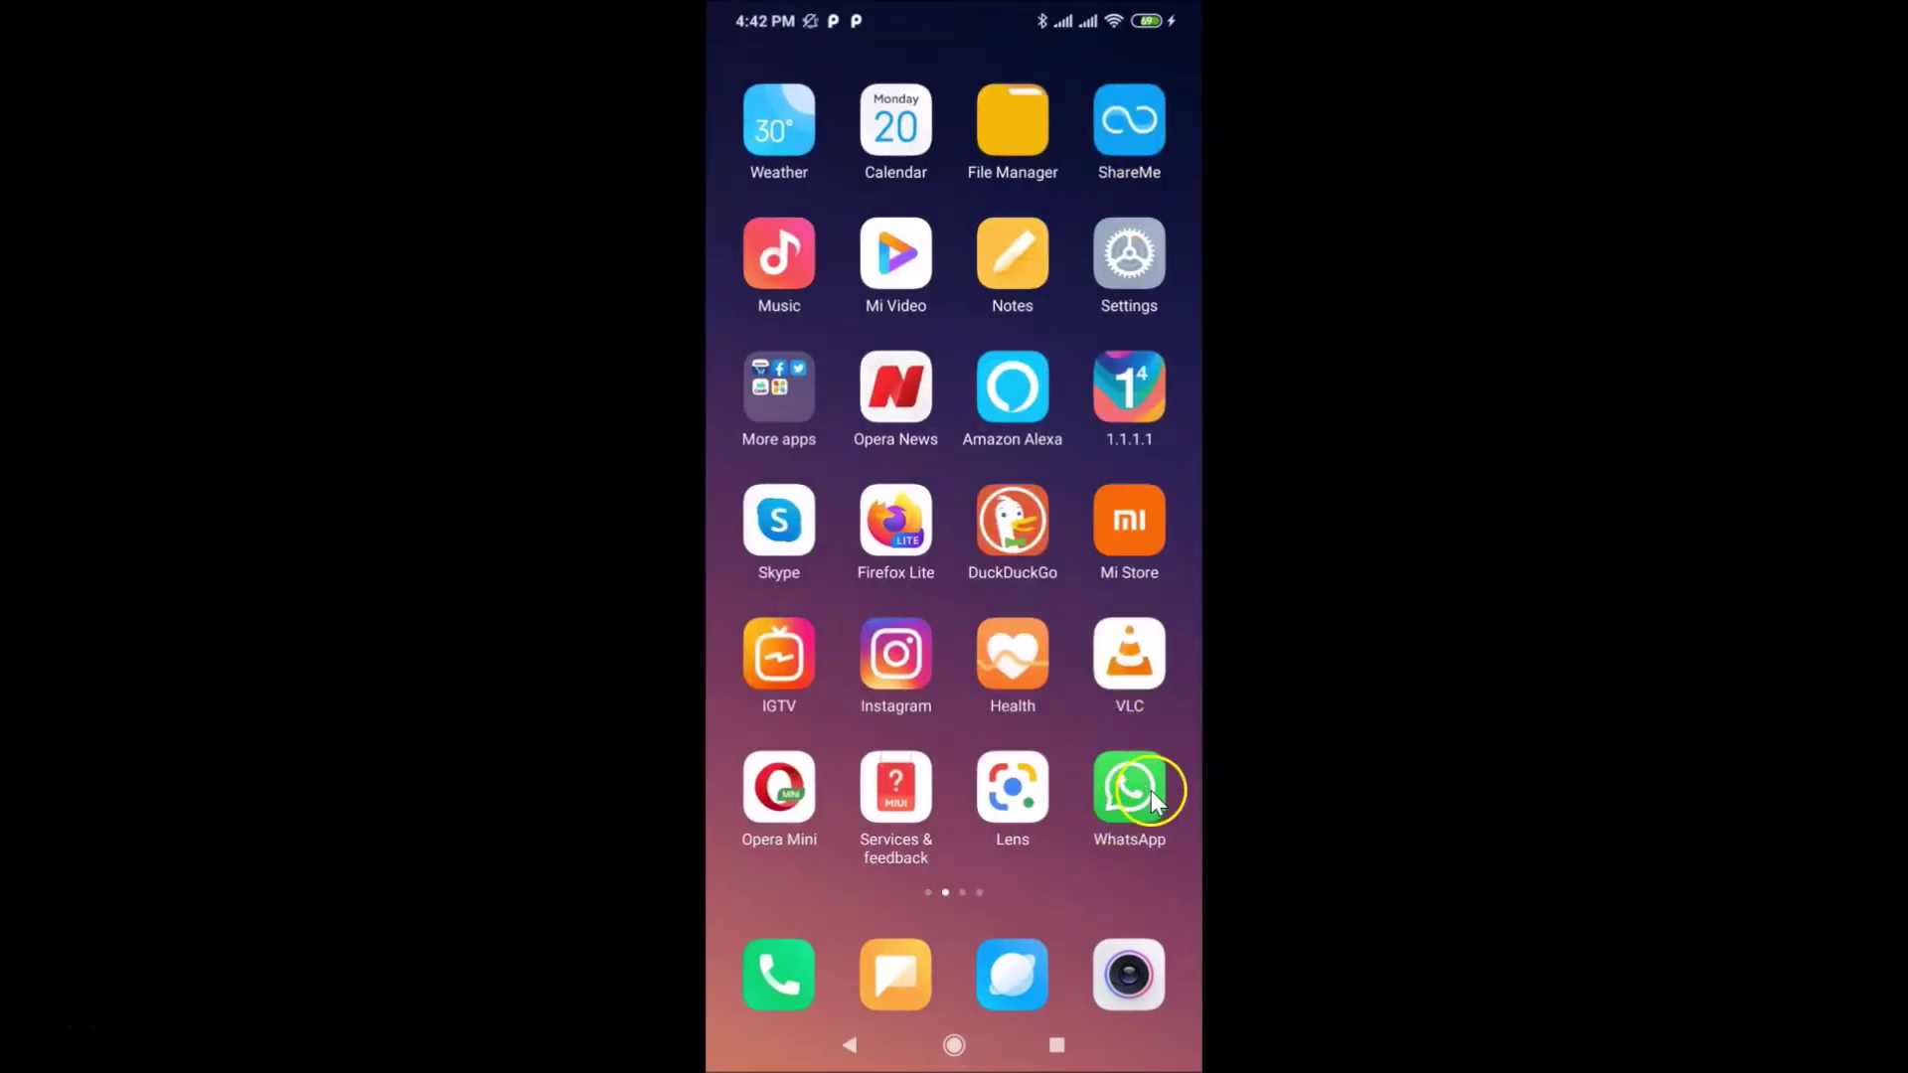
left_click(1123, 795)
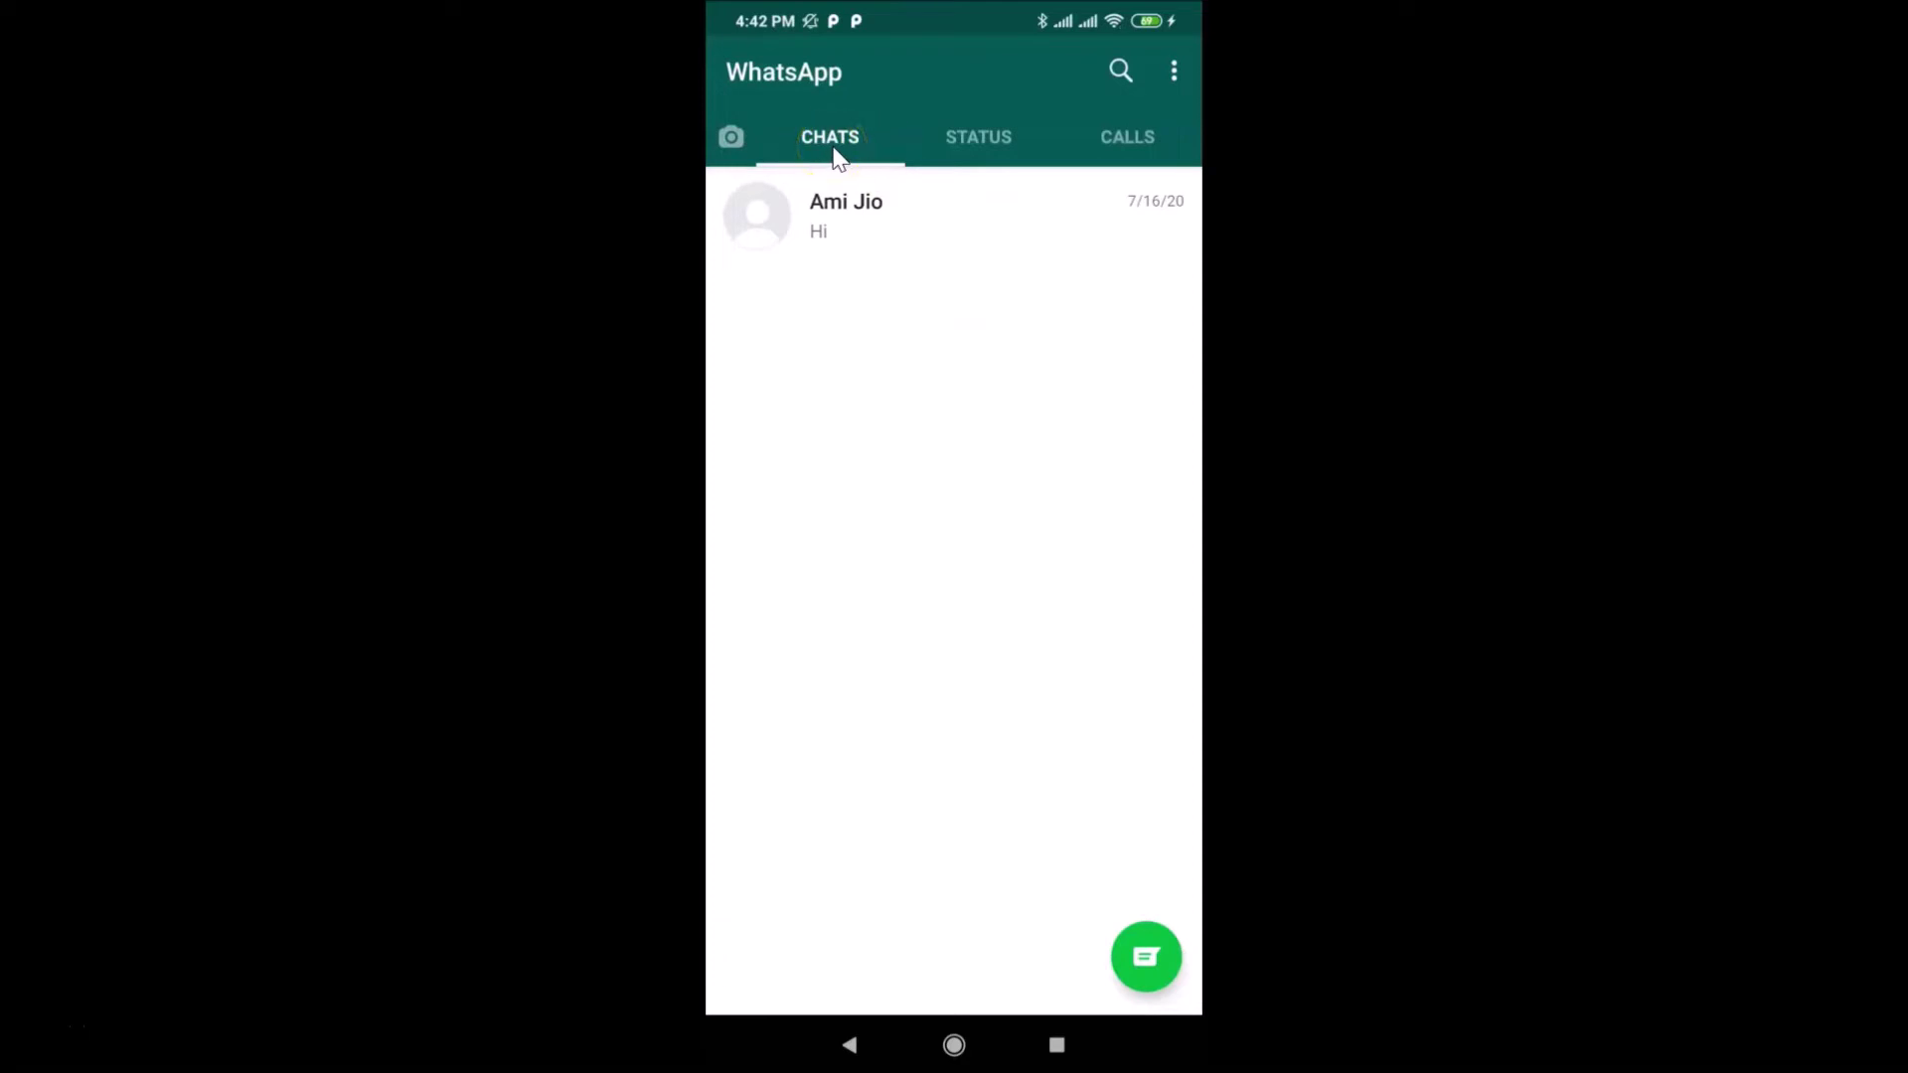
Open the existing conversation and bring up its sticker panel with the coffee-cup pack
left_click(919, 229)
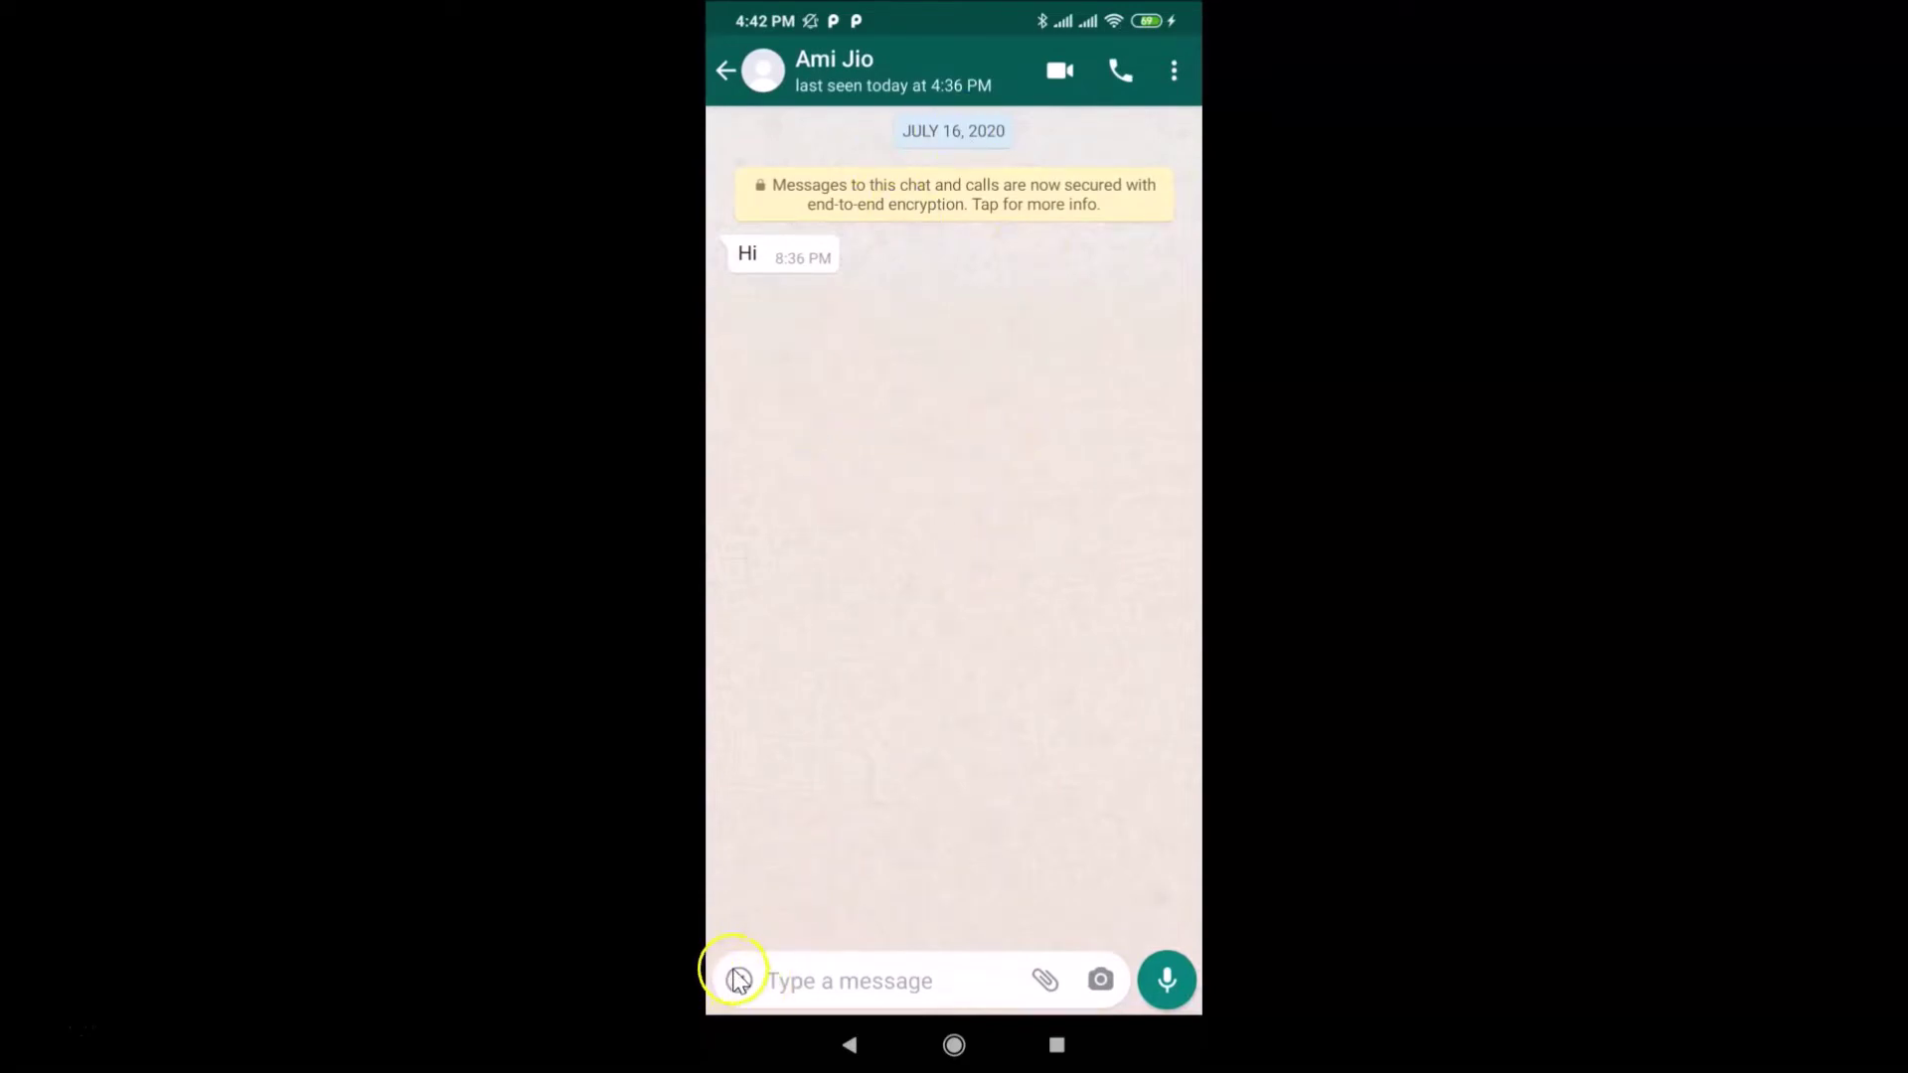
left_click(770, 989)
left_click(737, 981)
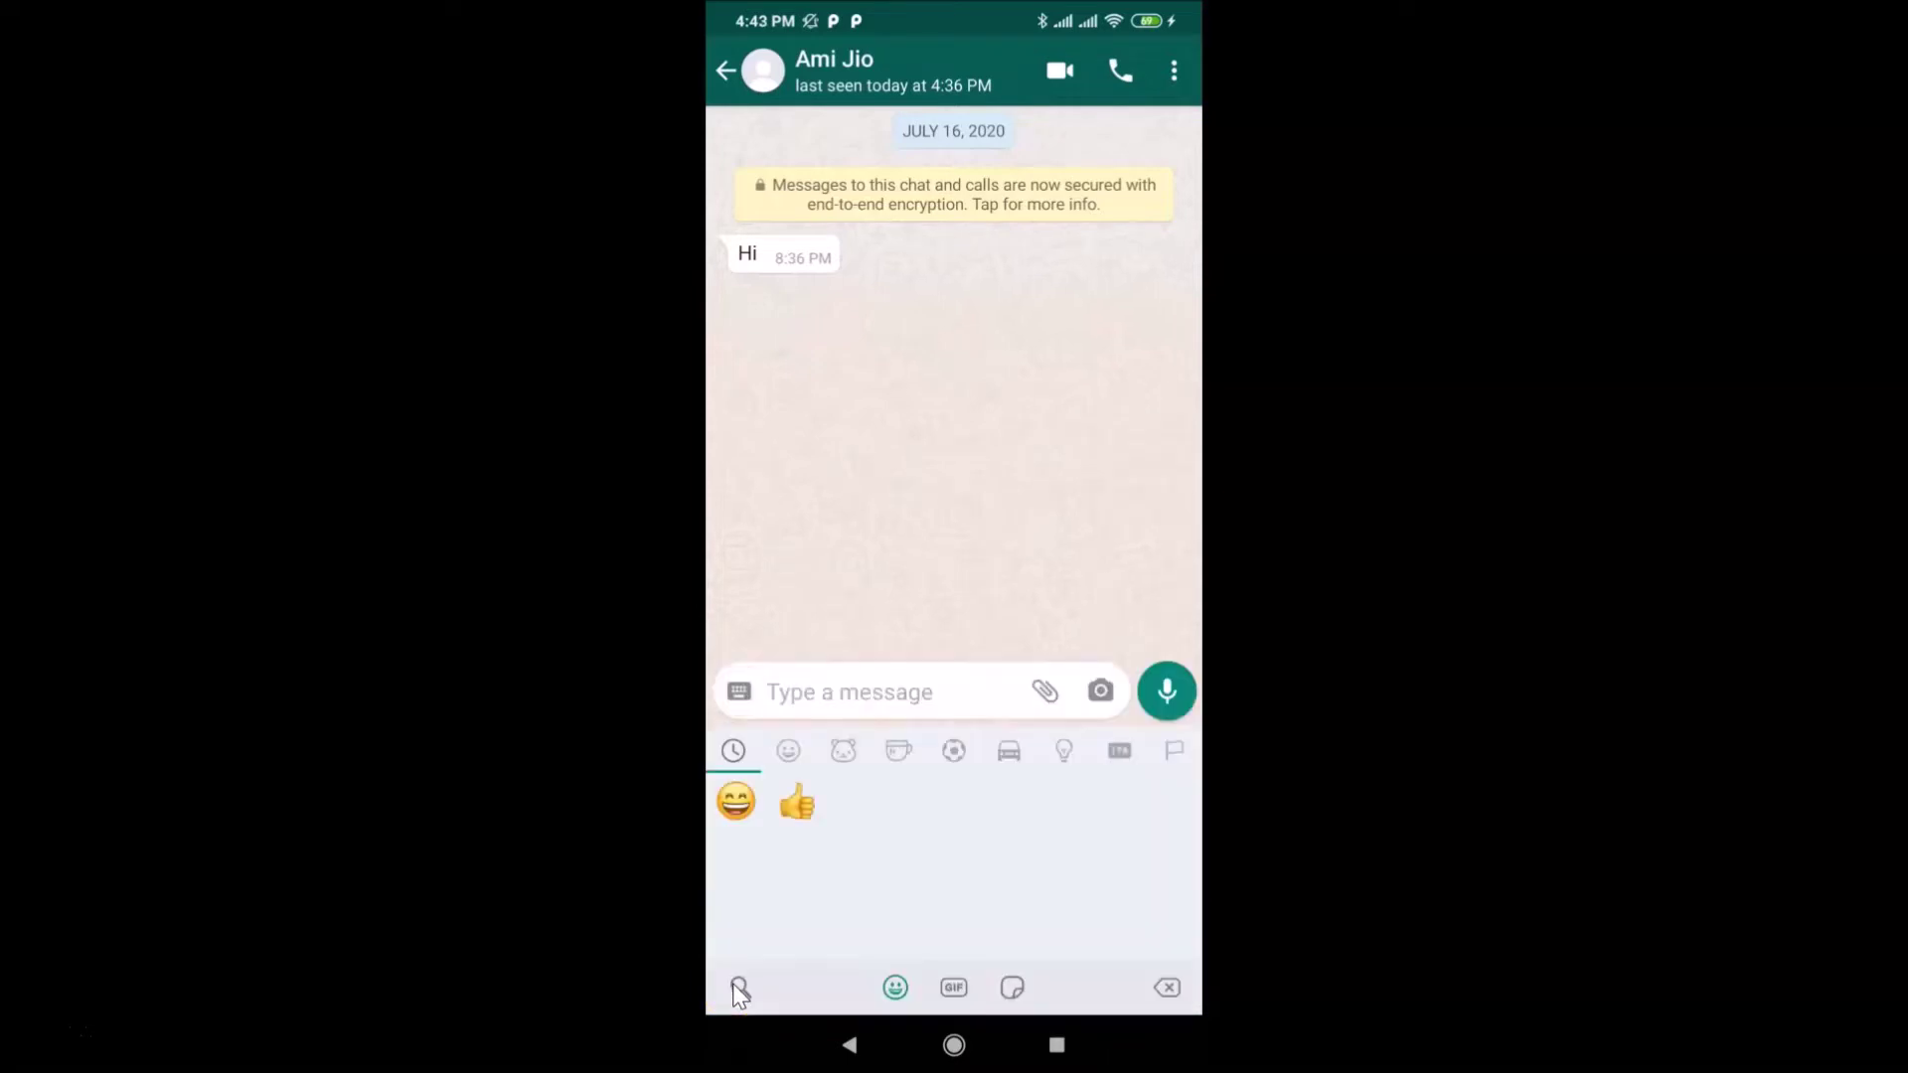
left_click(1012, 988)
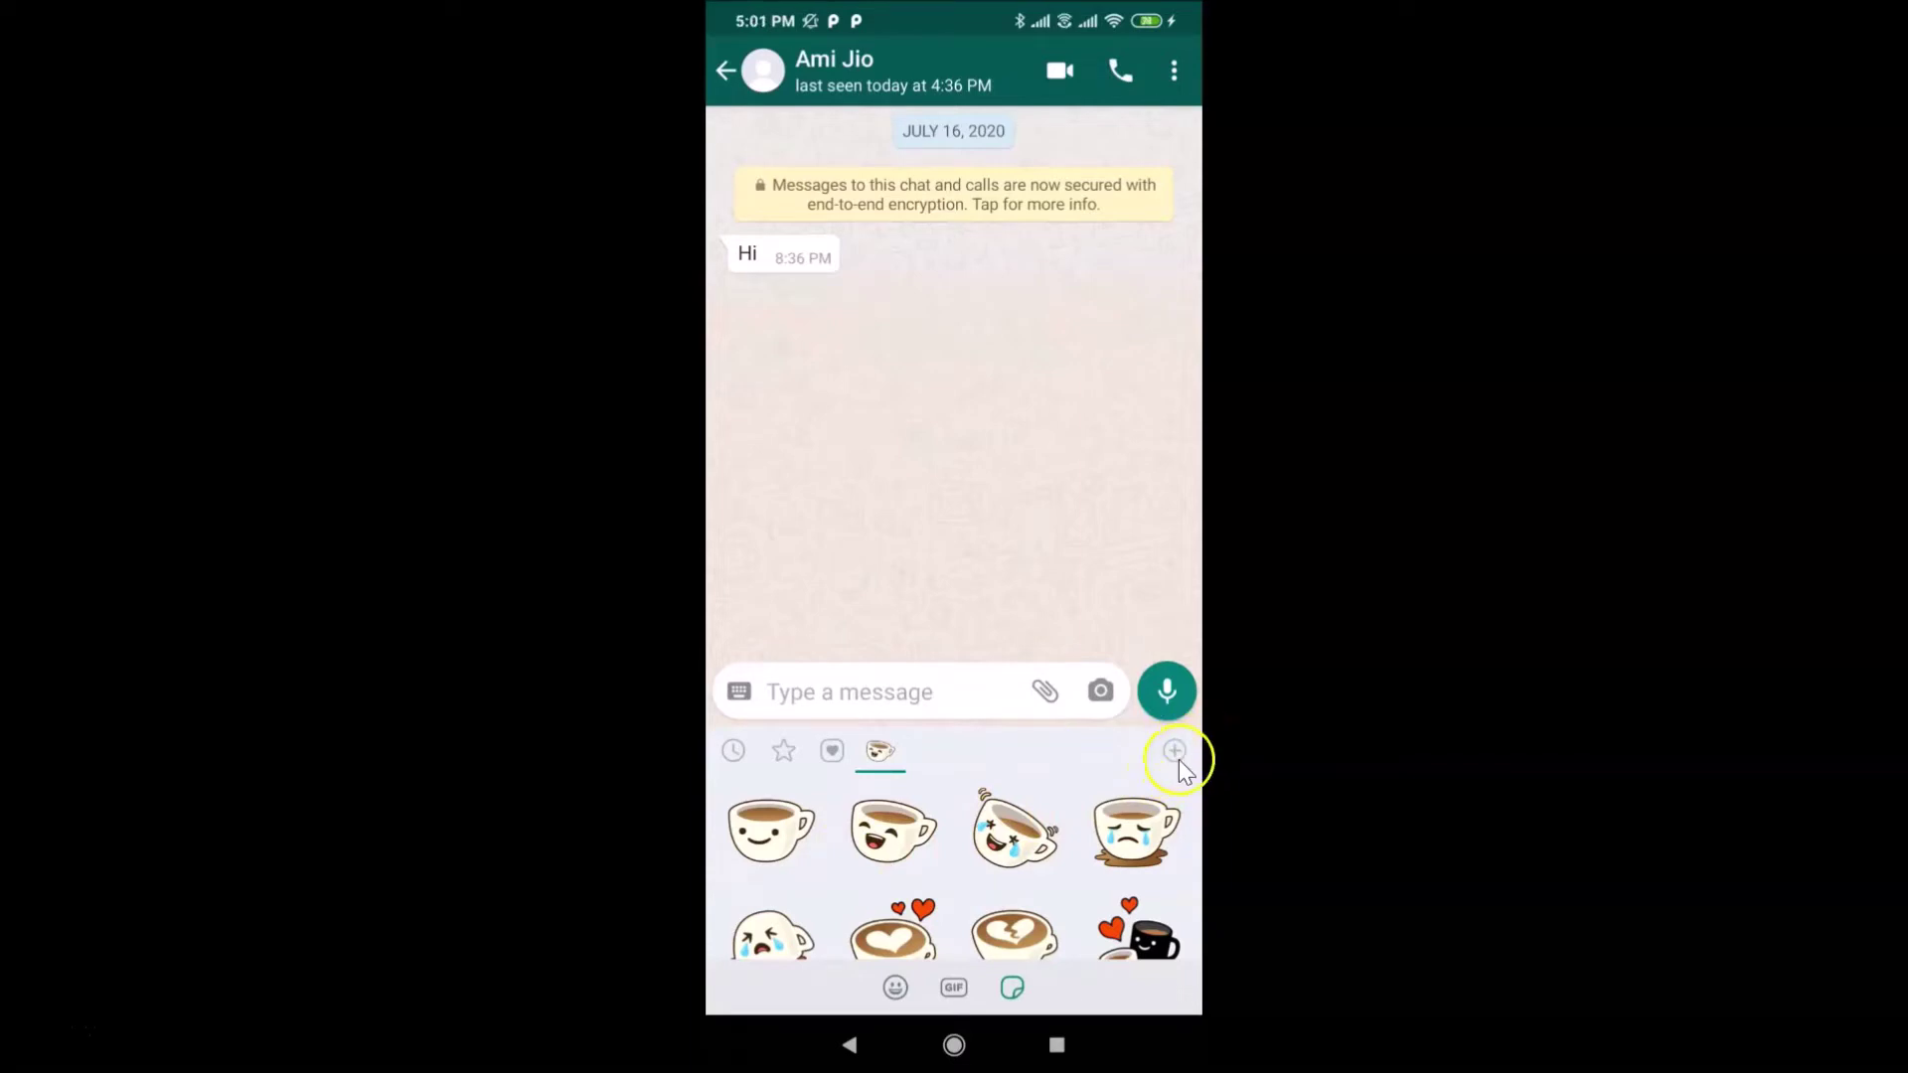
Open the sticker store and scroll down the All Stickers list to Playful Piyomaru
left_click(1164, 761)
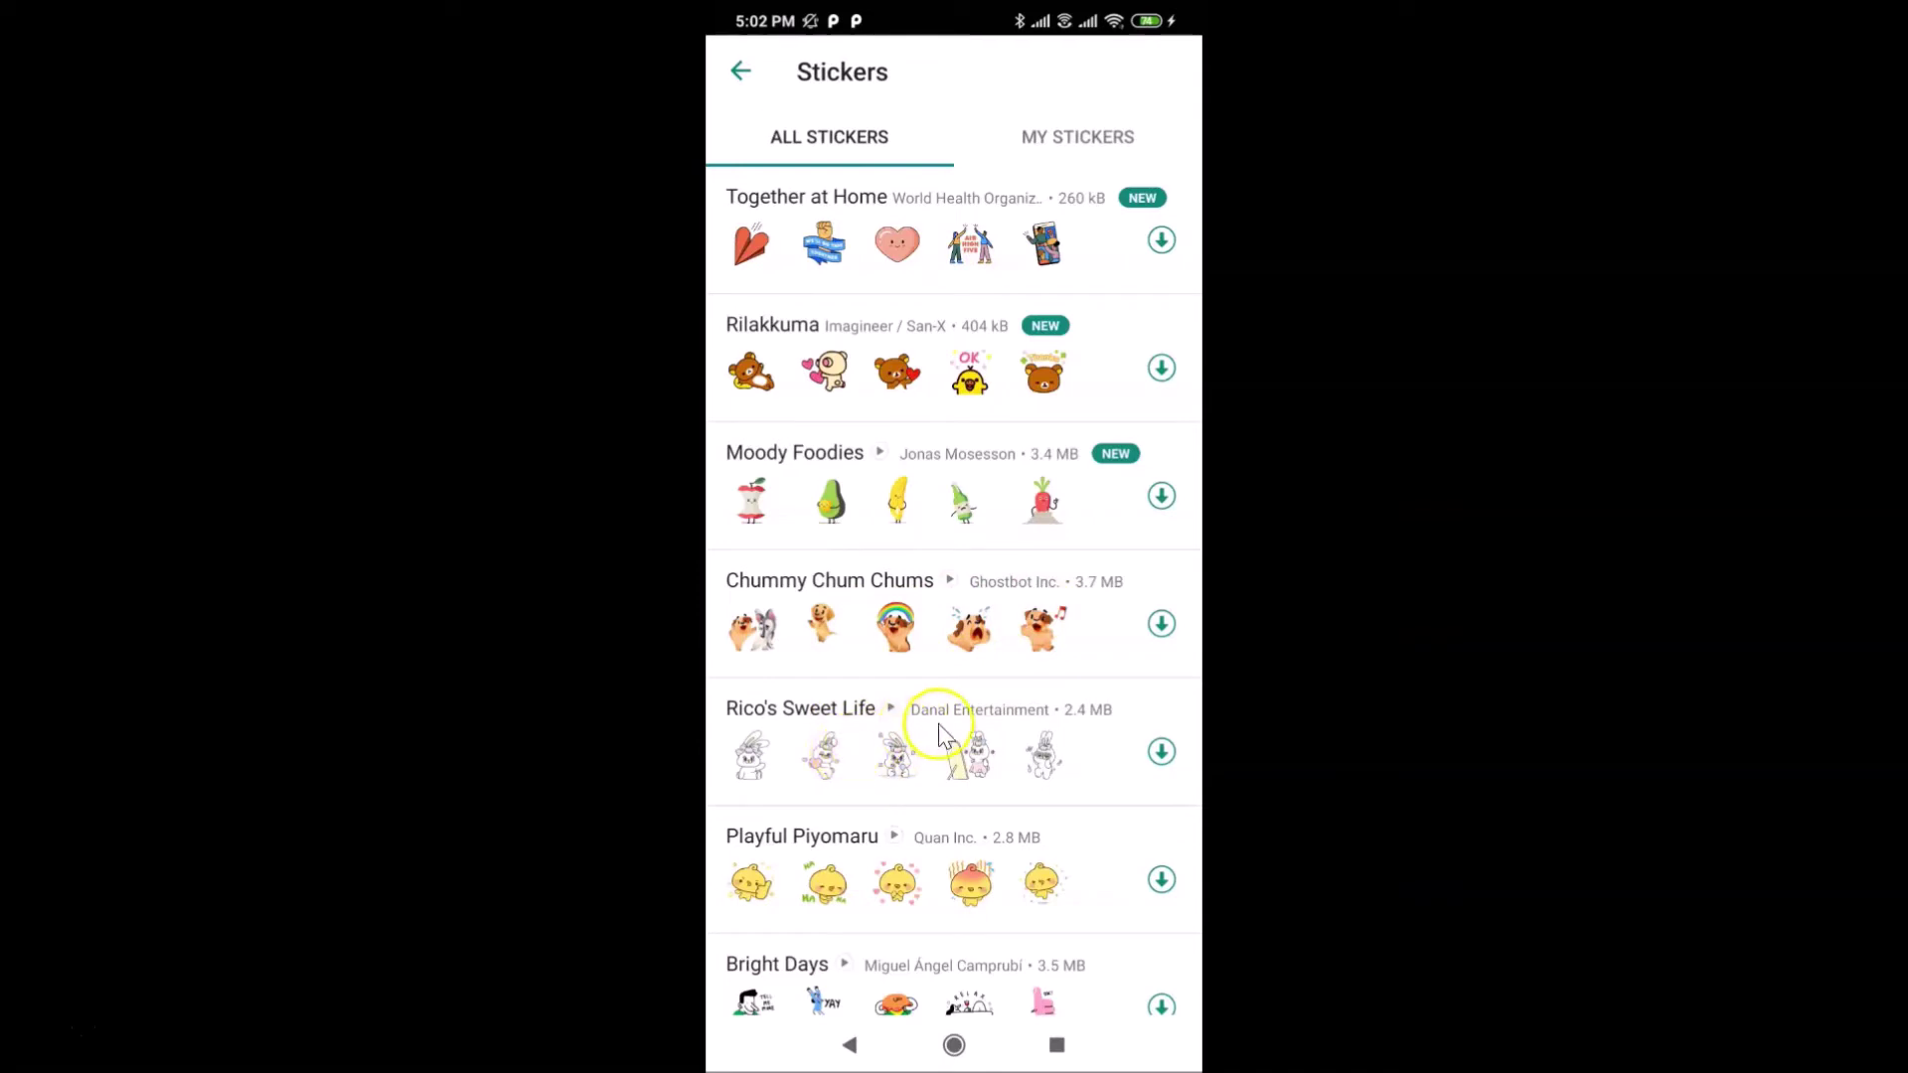
scroll(948, 719, "down", 3)
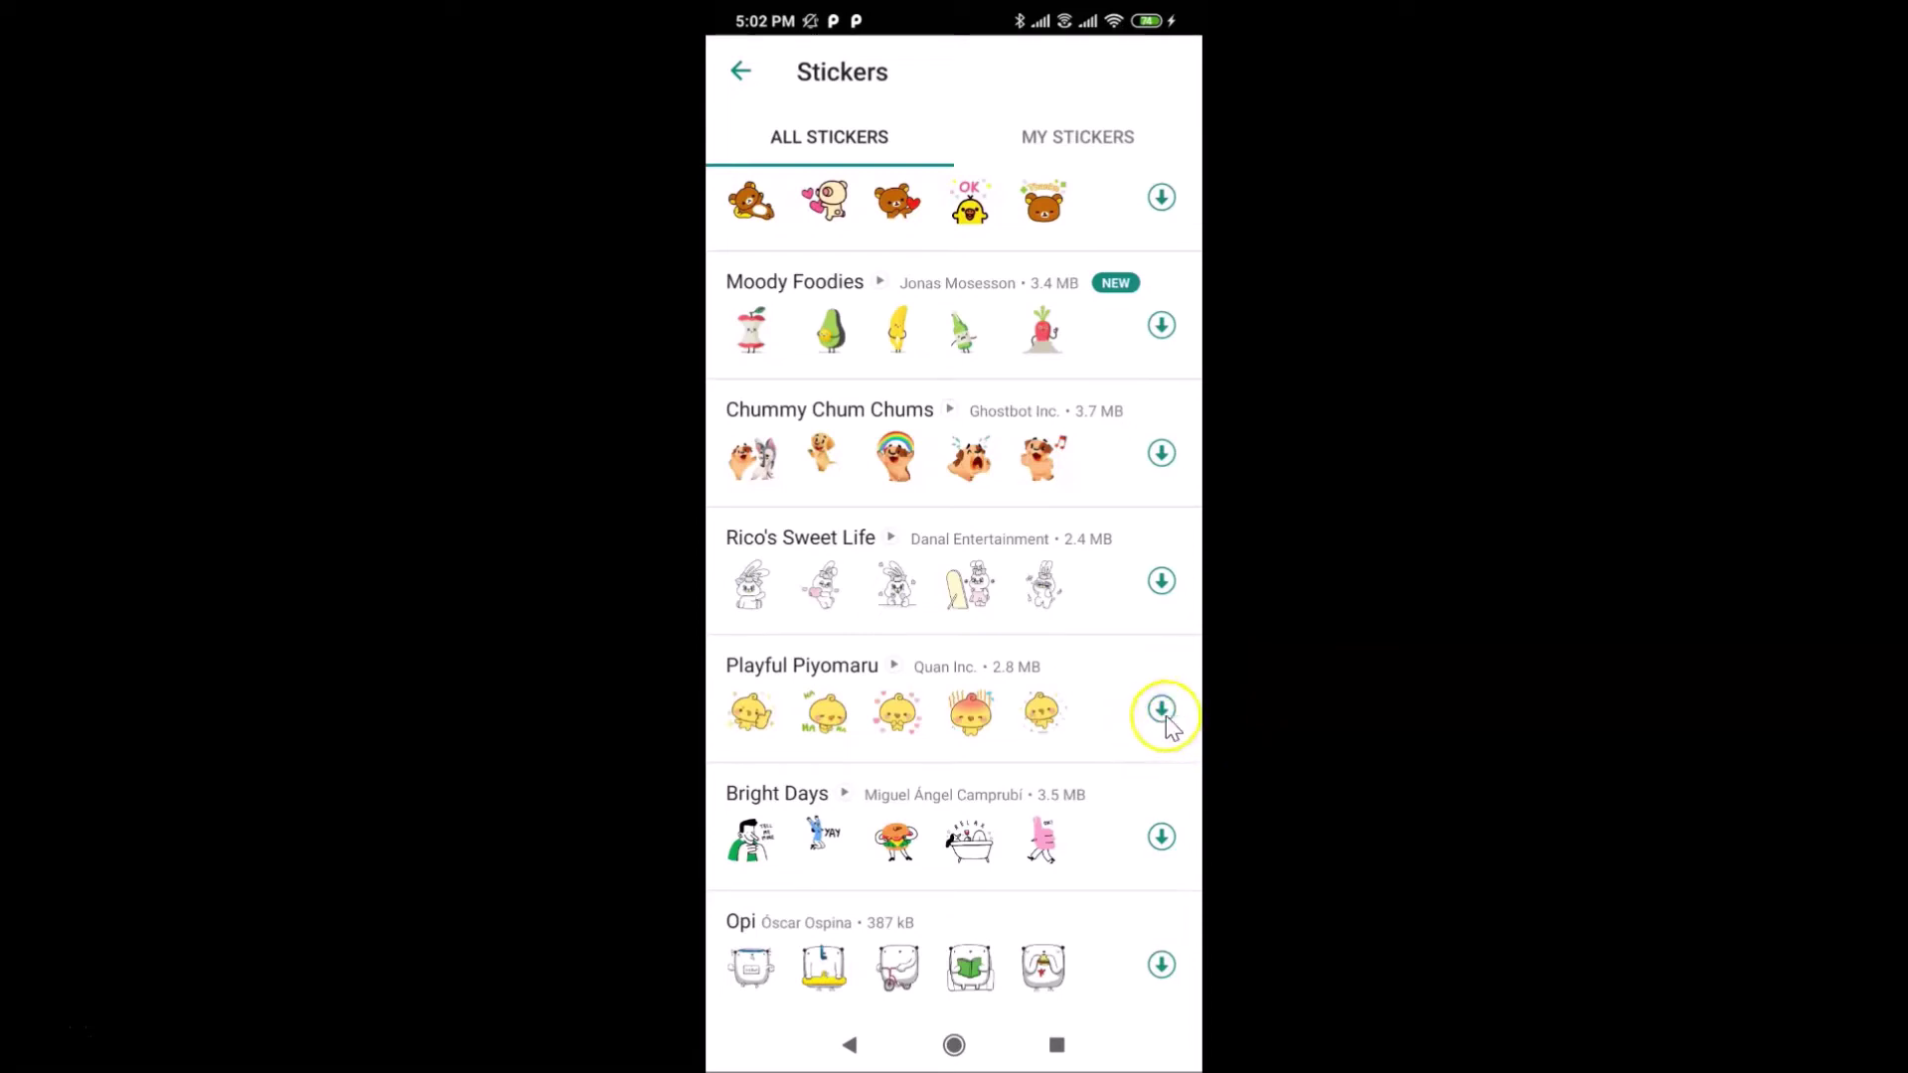
Preview the heart and rain-lines chick stickers, then download the 2.8 MB Playful Piyomaru pack
left_click(938, 713)
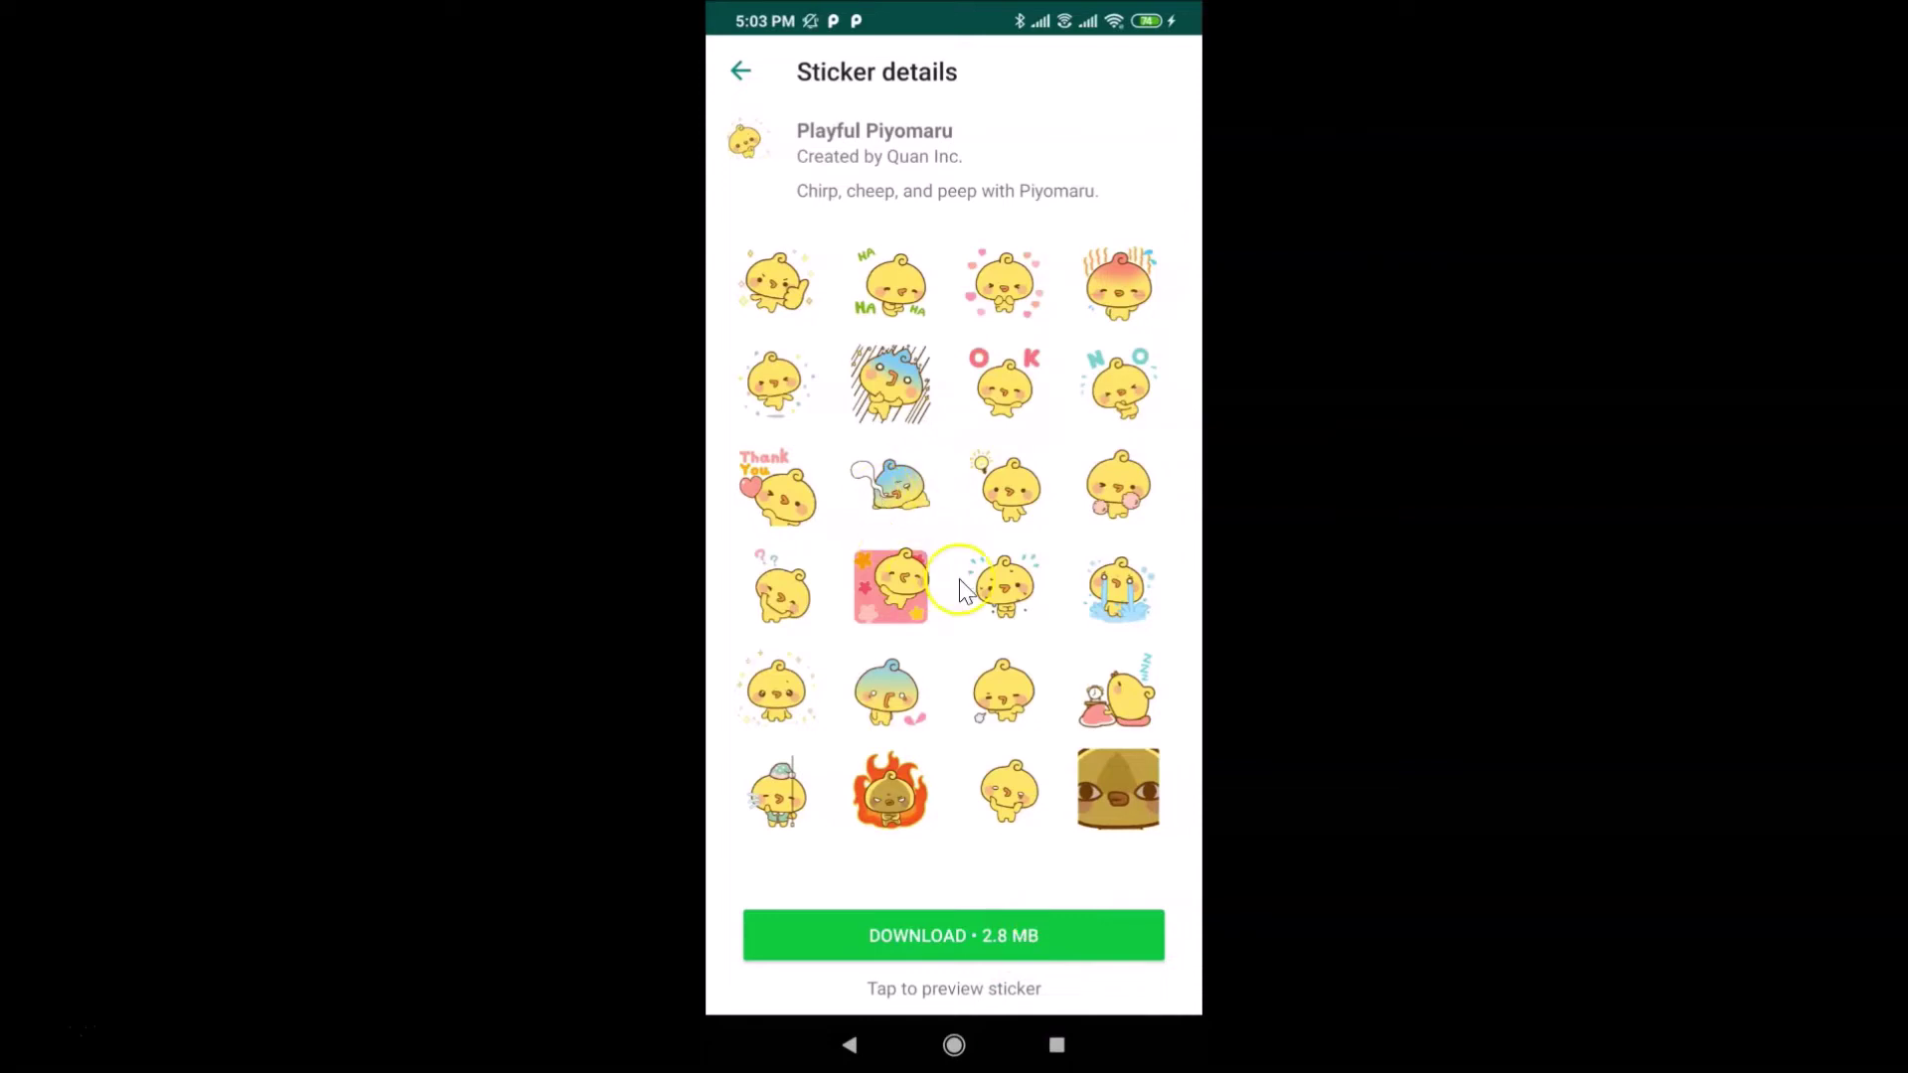
left_click(989, 294)
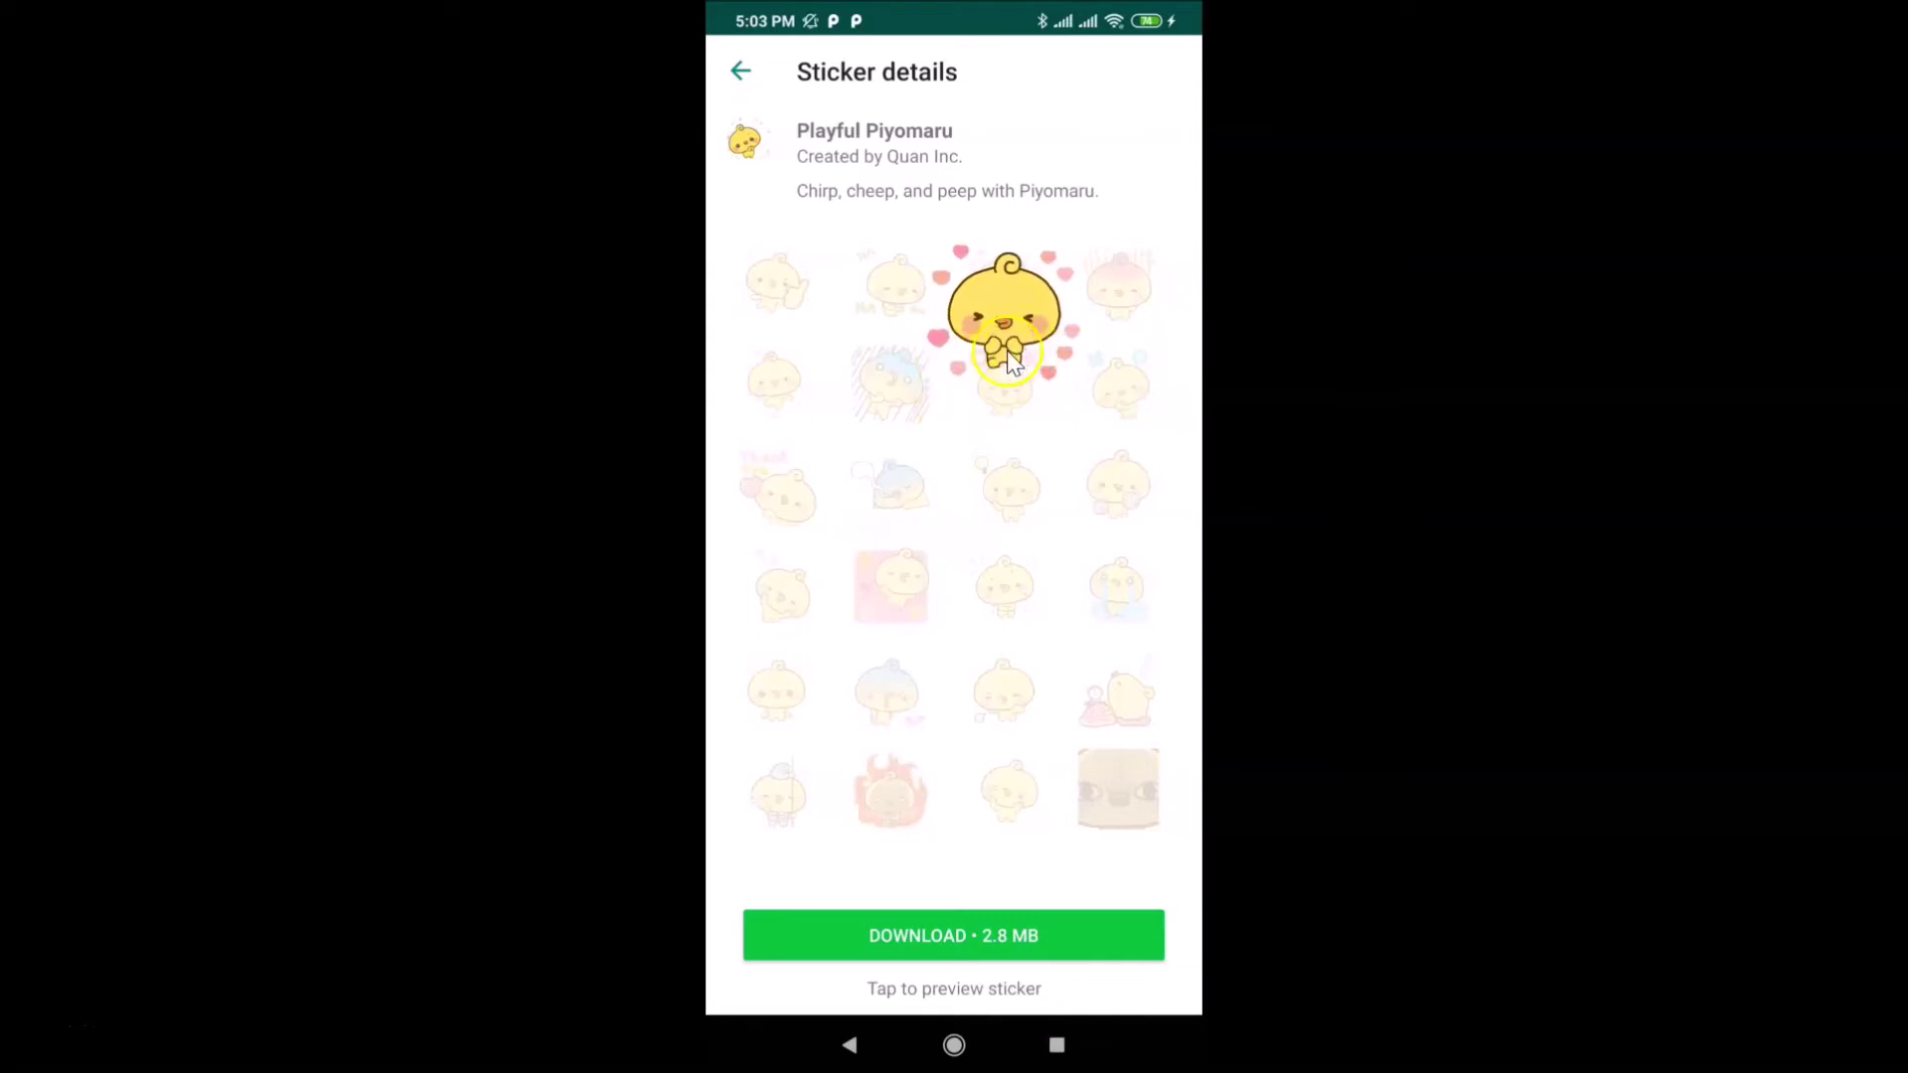
left_click(978, 528)
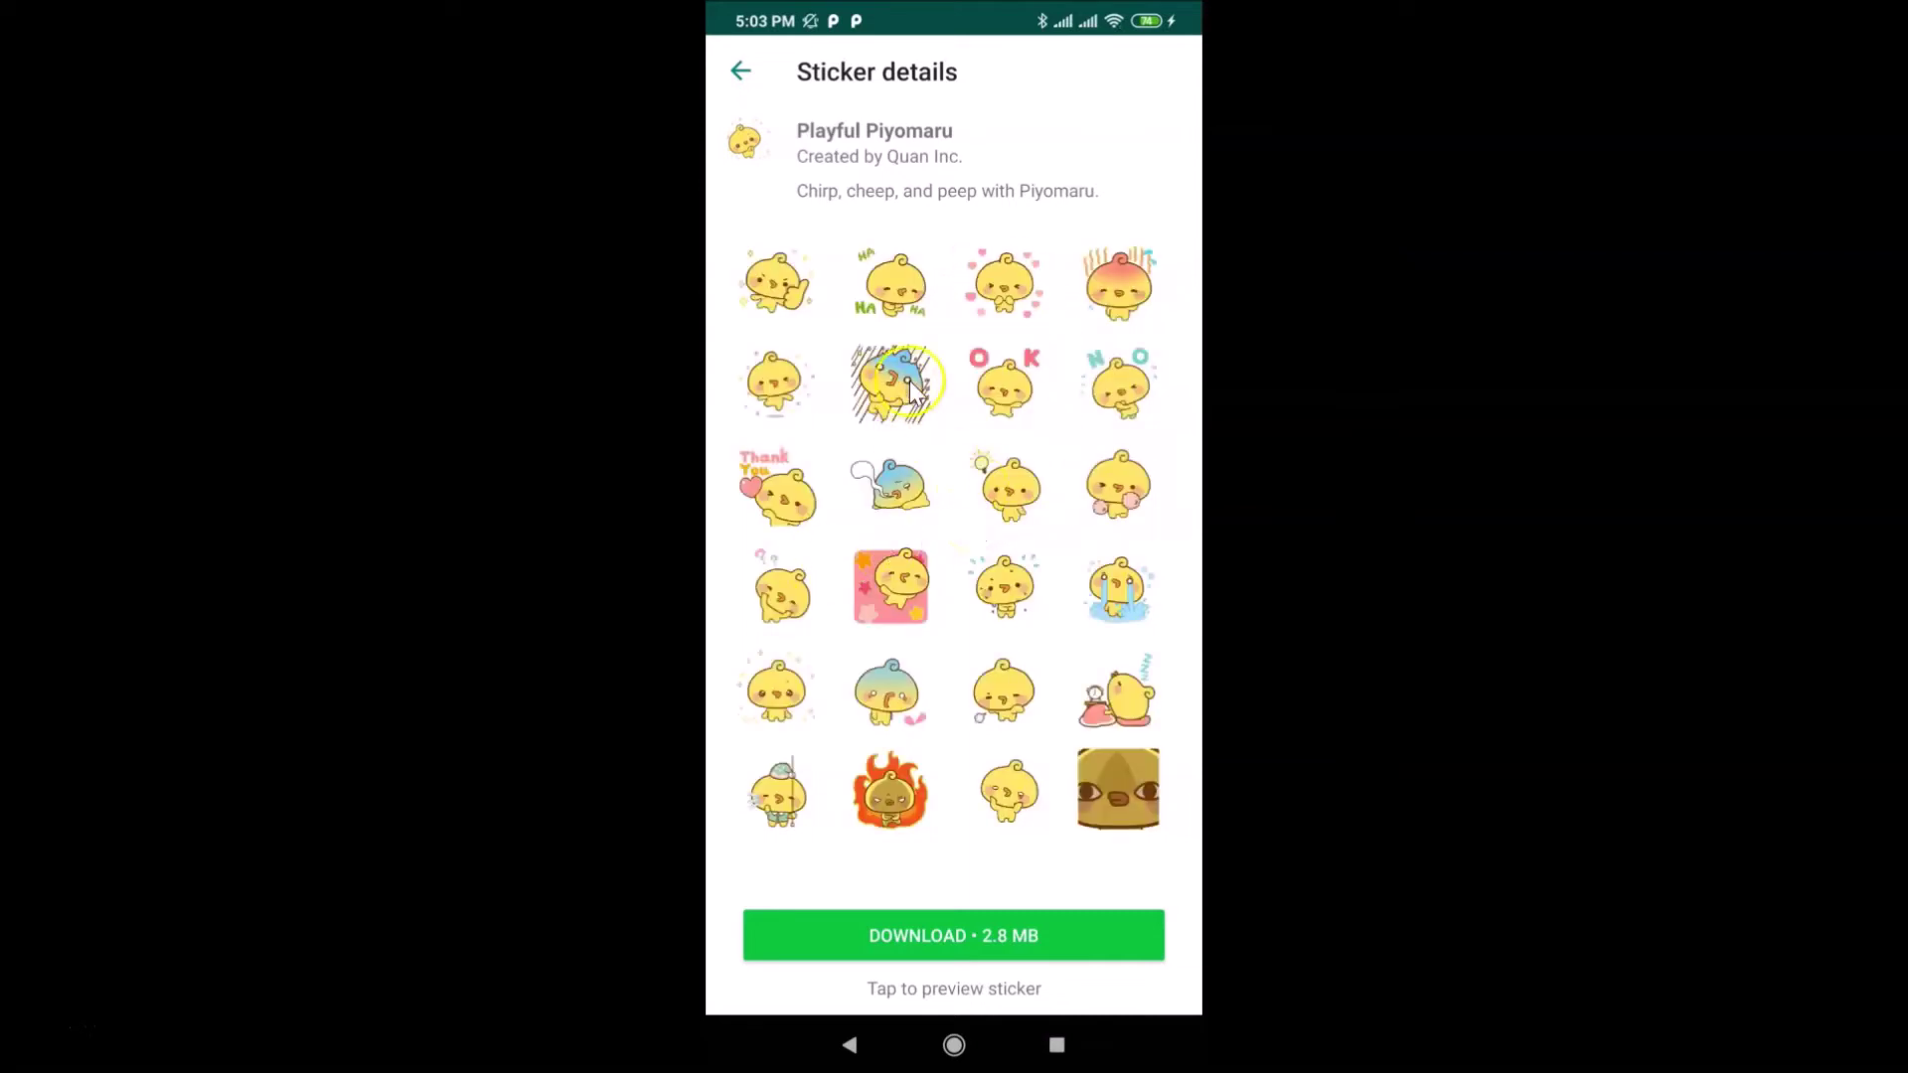
left_click(886, 398)
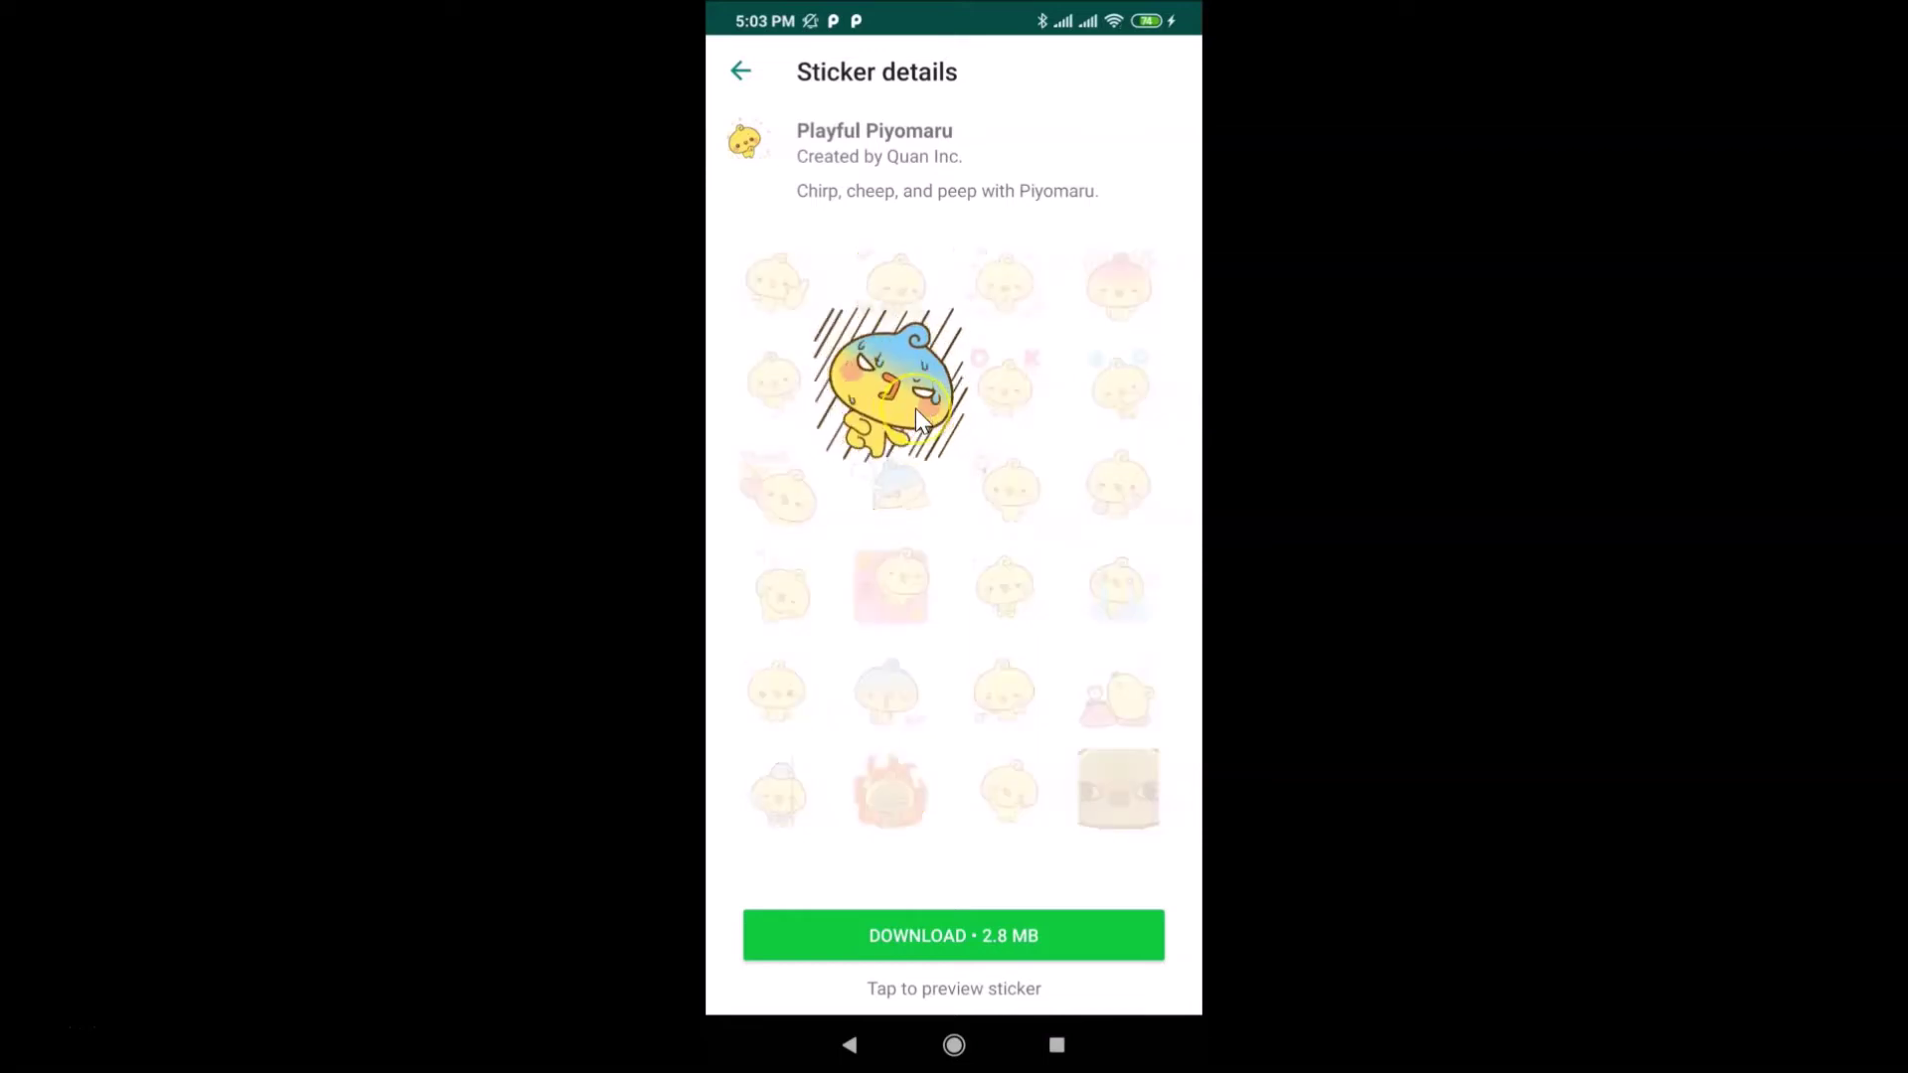
left_click(915, 409)
left_click(913, 624)
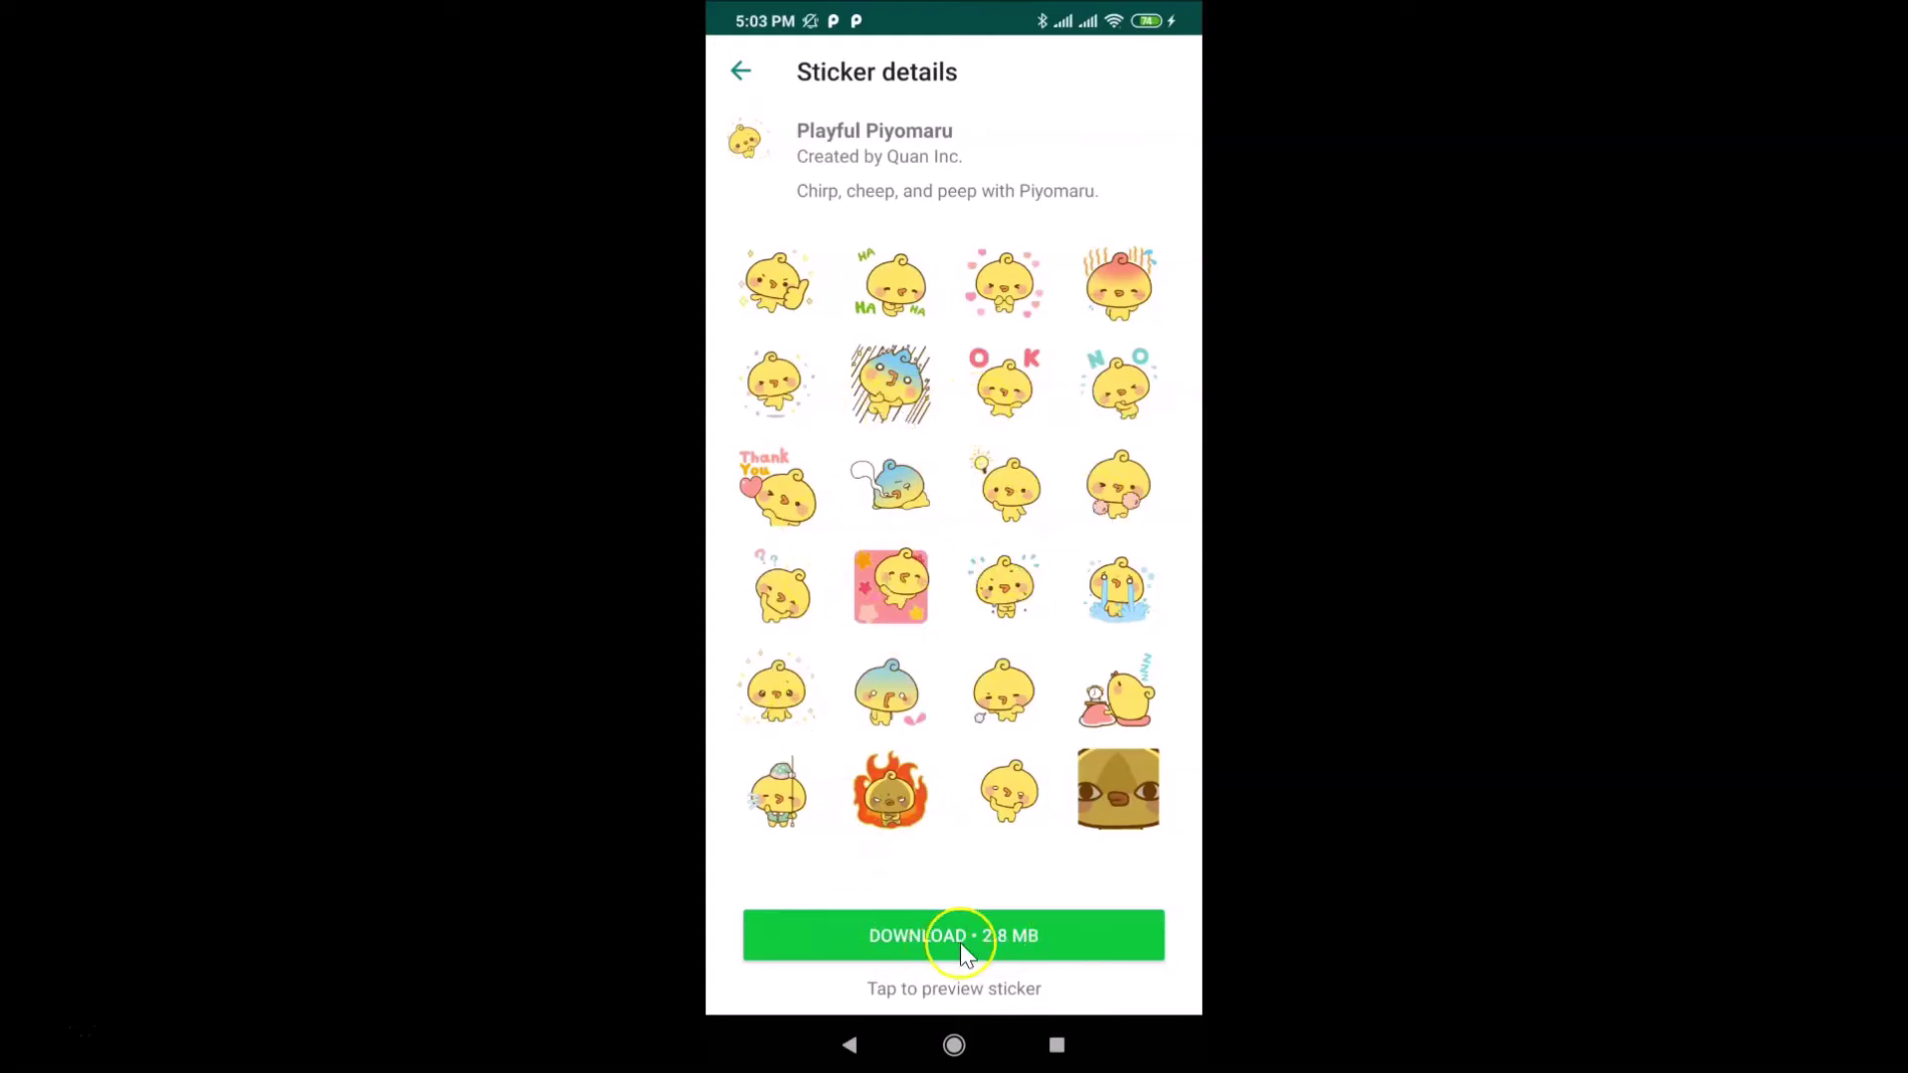
left_click(1011, 938)
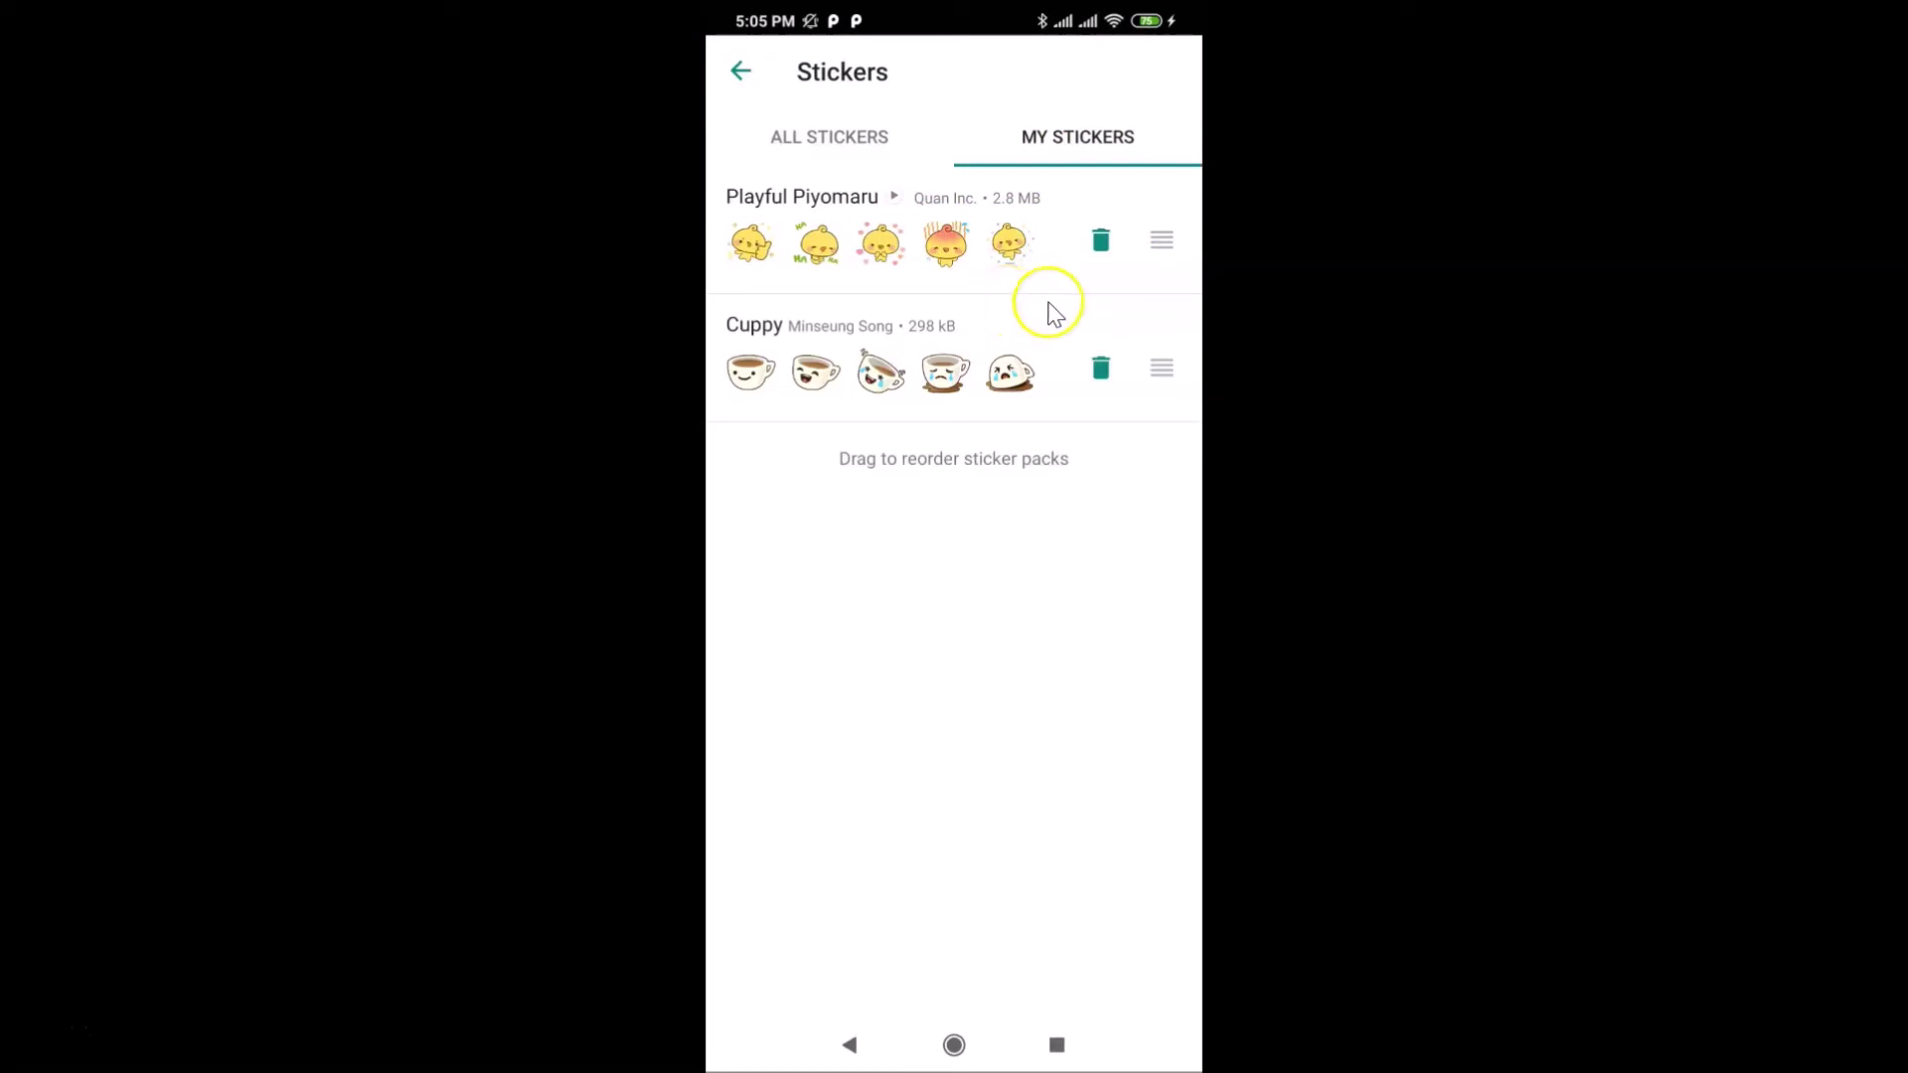
Preview a bunny sticker, download the 2.4 MB Rico's Sweet Life pack, and return to the chat
left_click(829, 154)
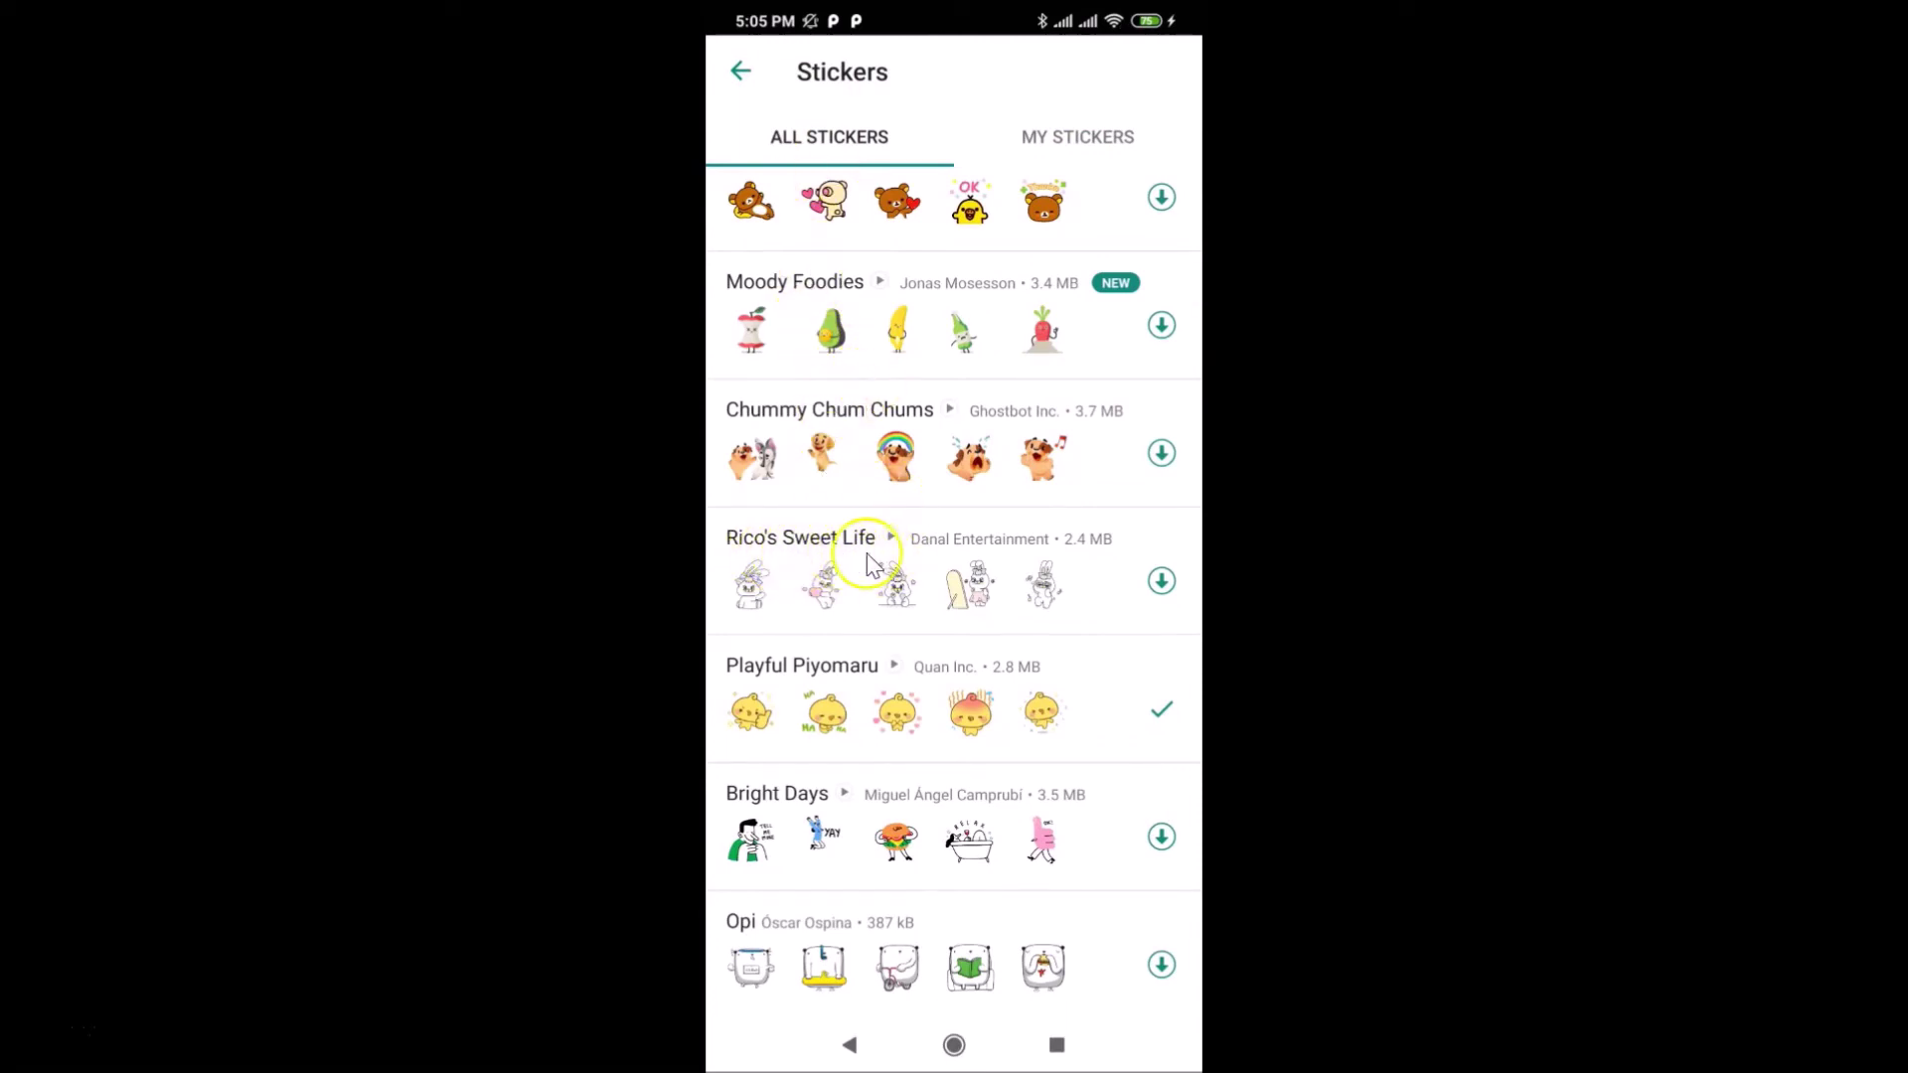
left_click(924, 594)
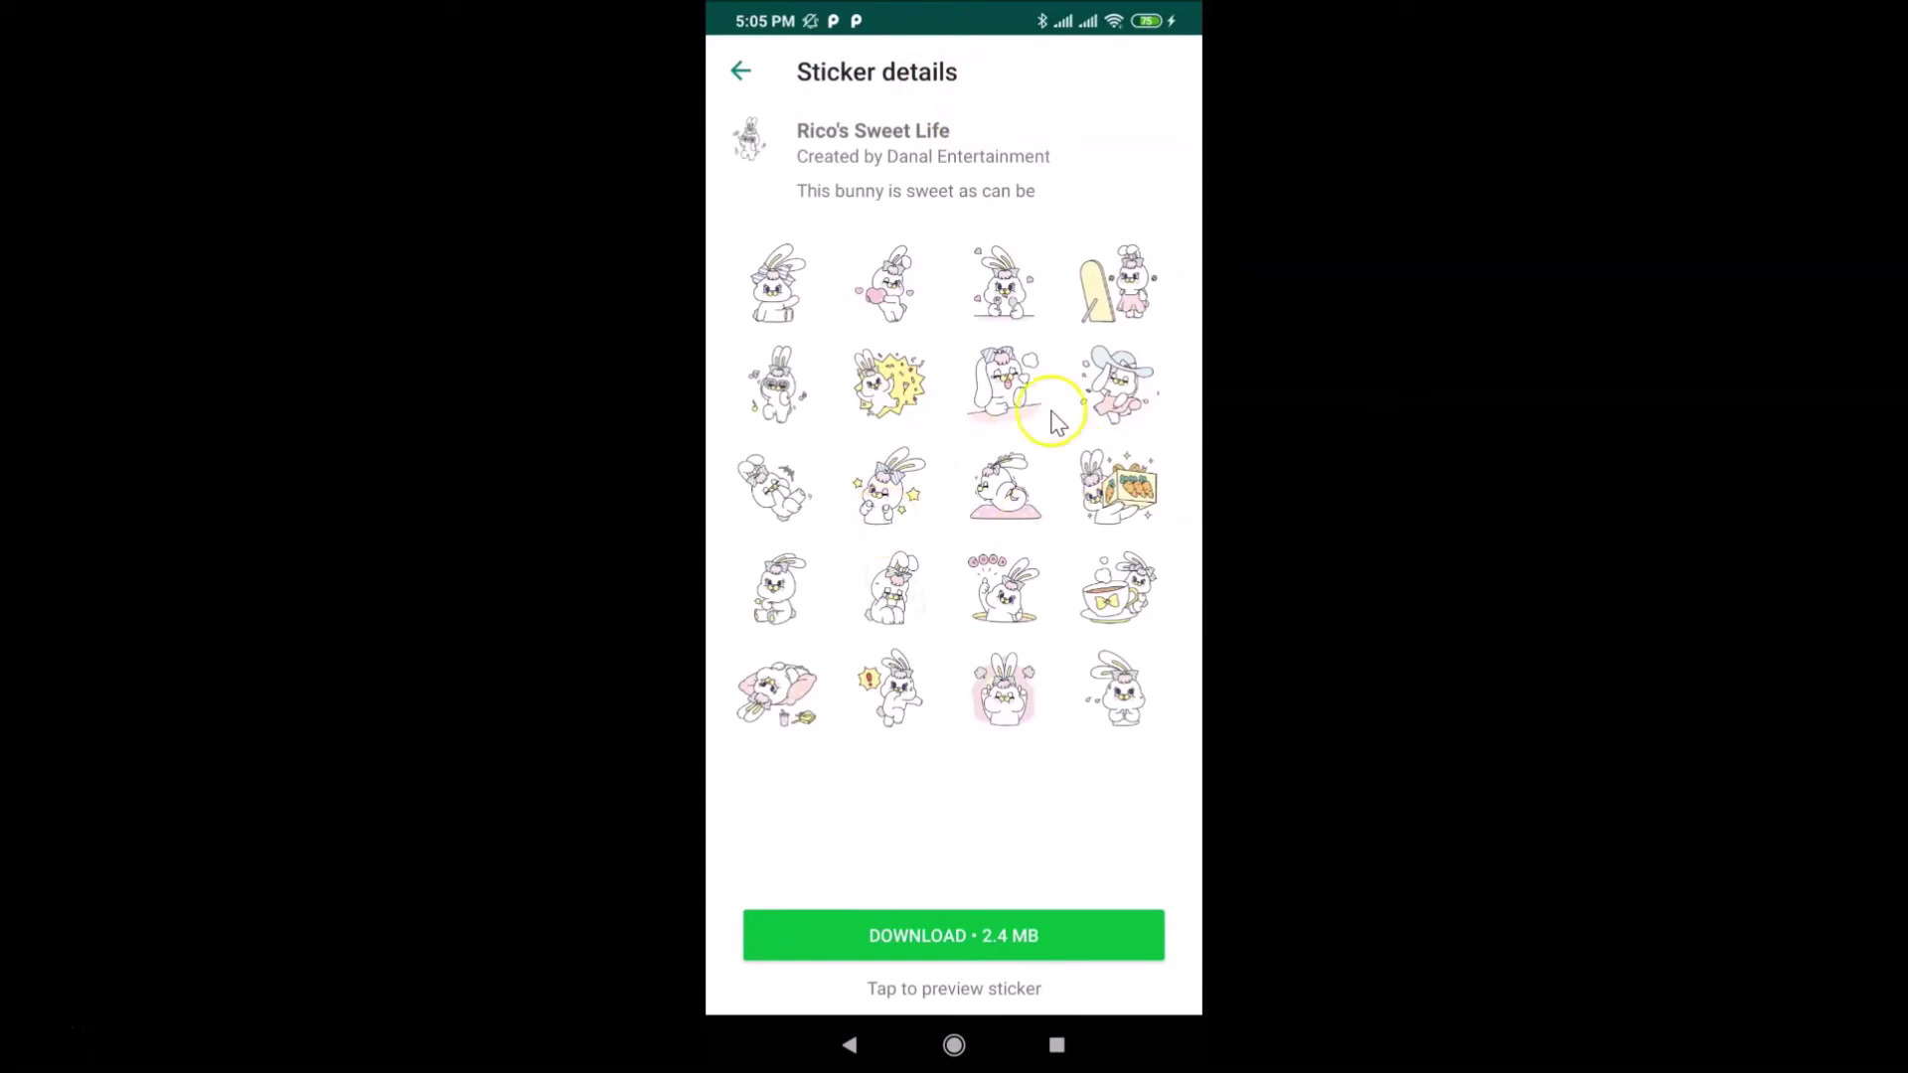
left_click(1018, 402)
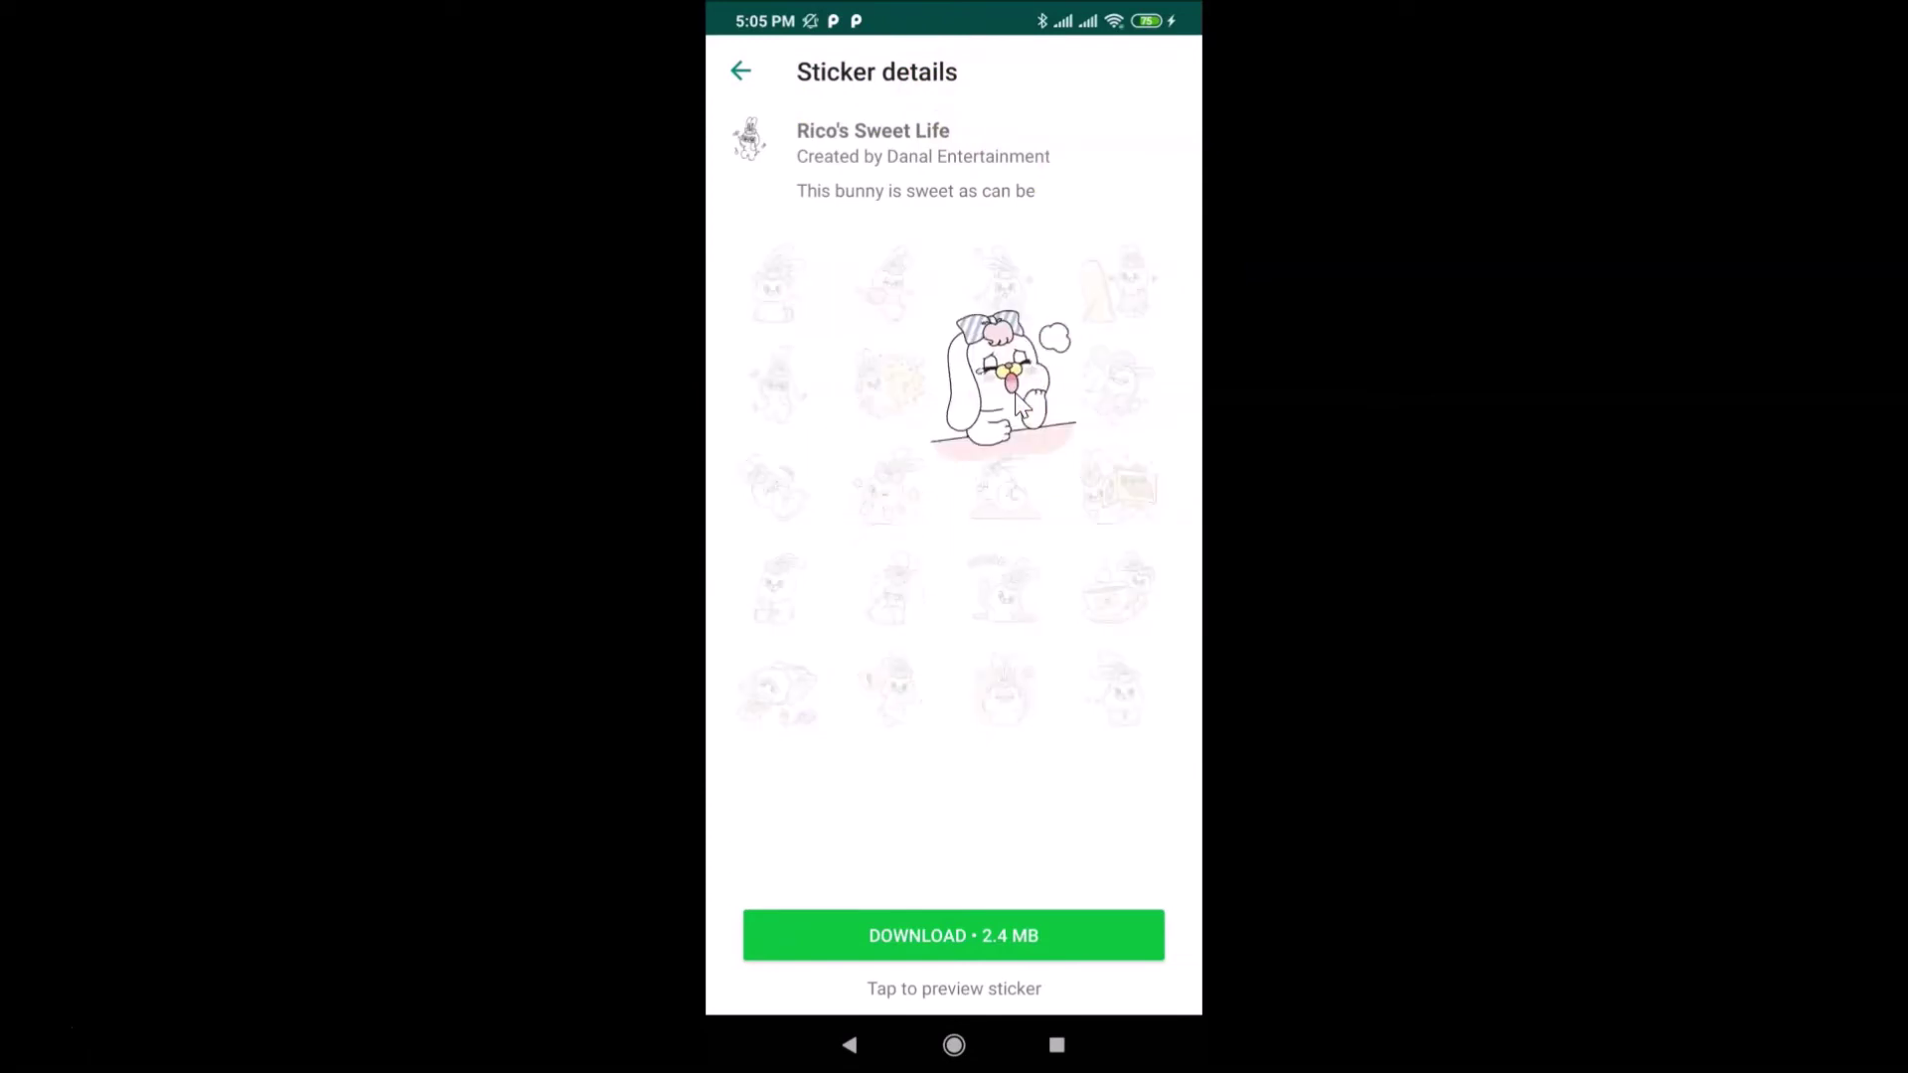
left_click(1030, 487)
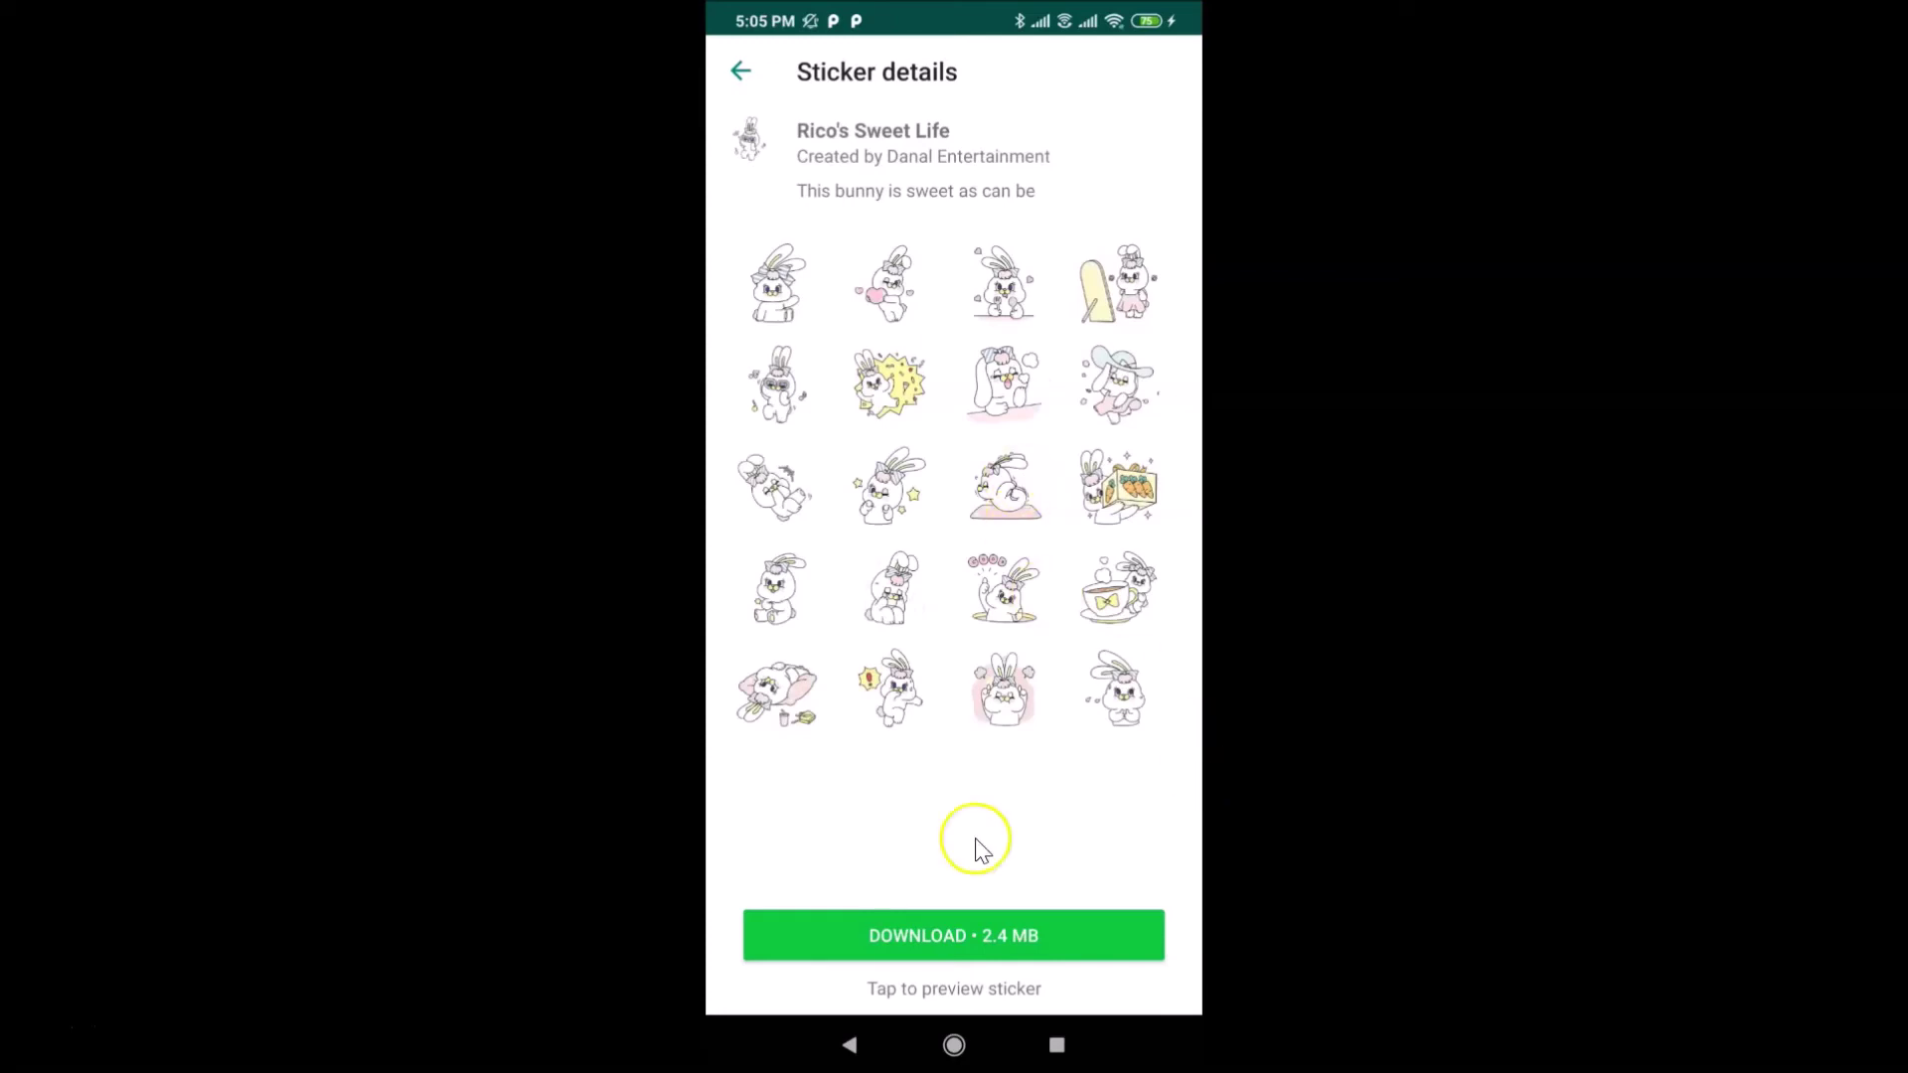
left_click(974, 939)
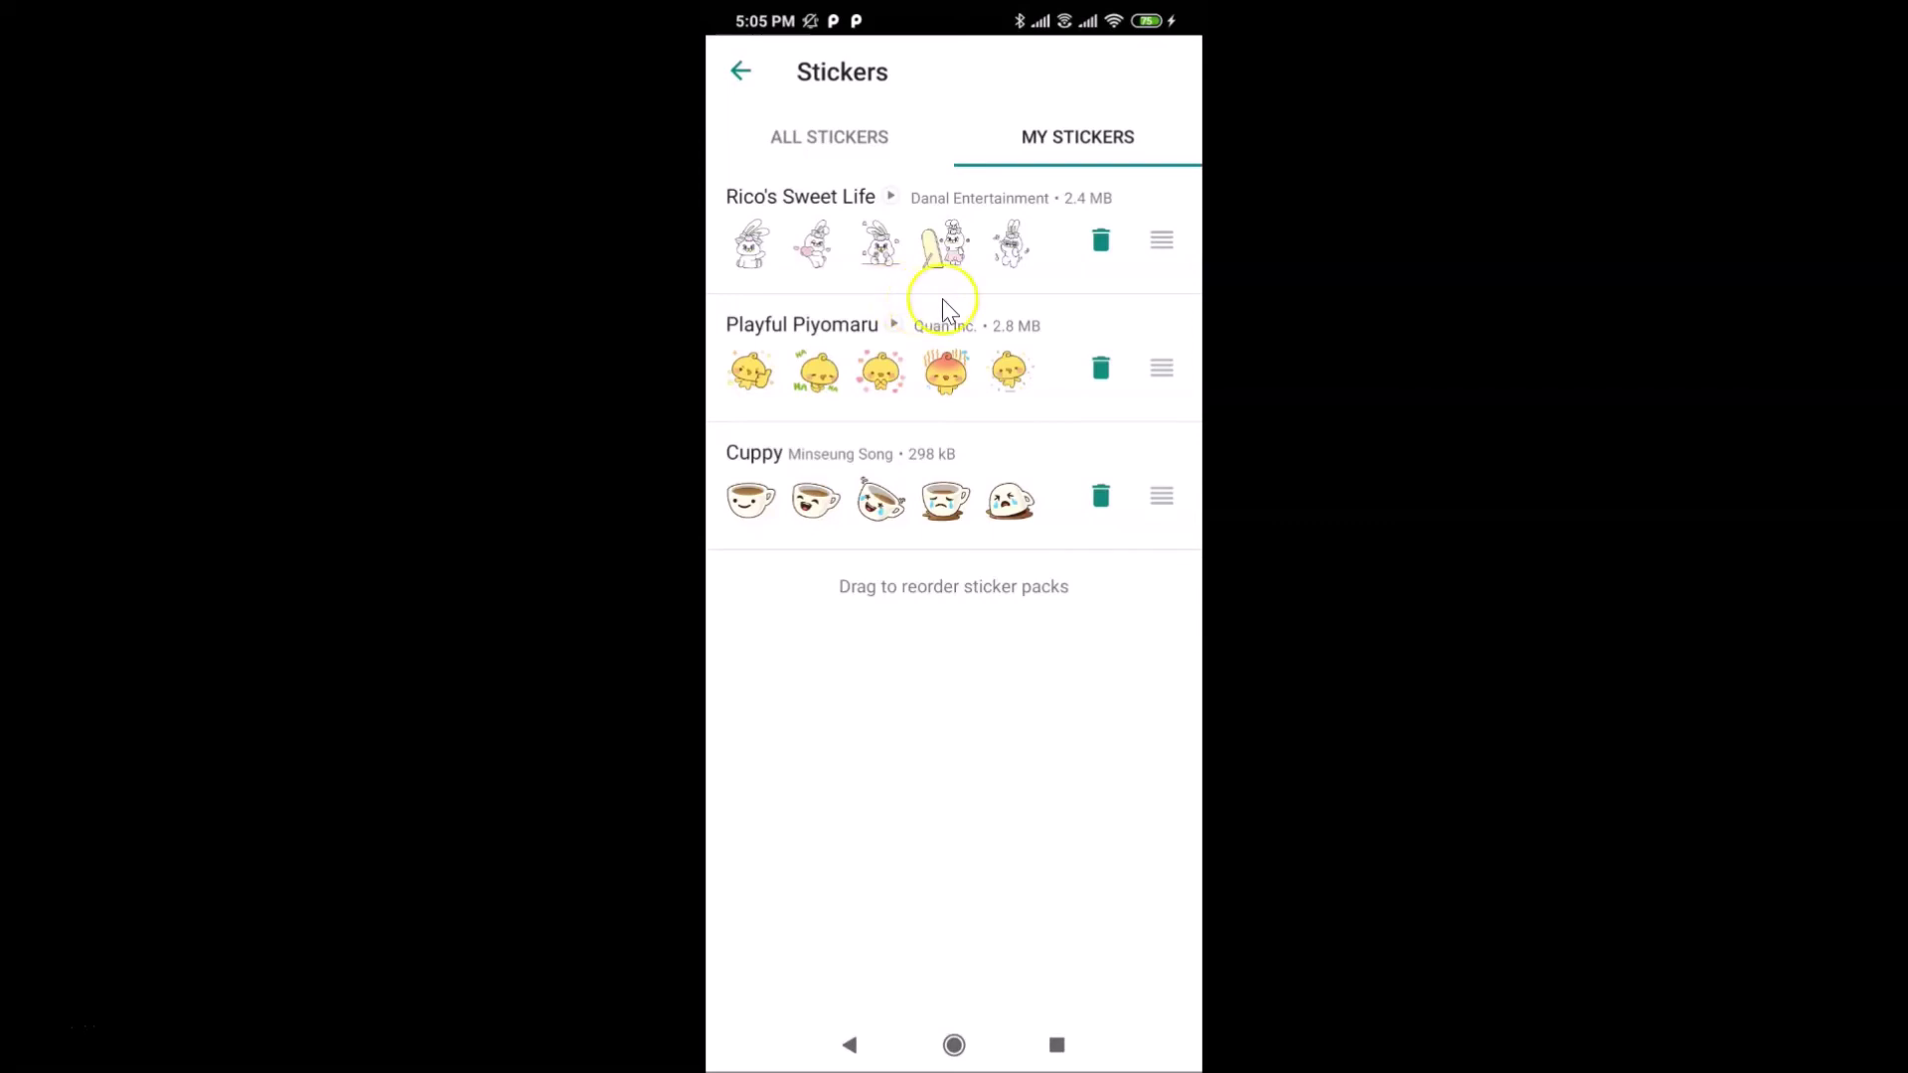
left_click(741, 73)
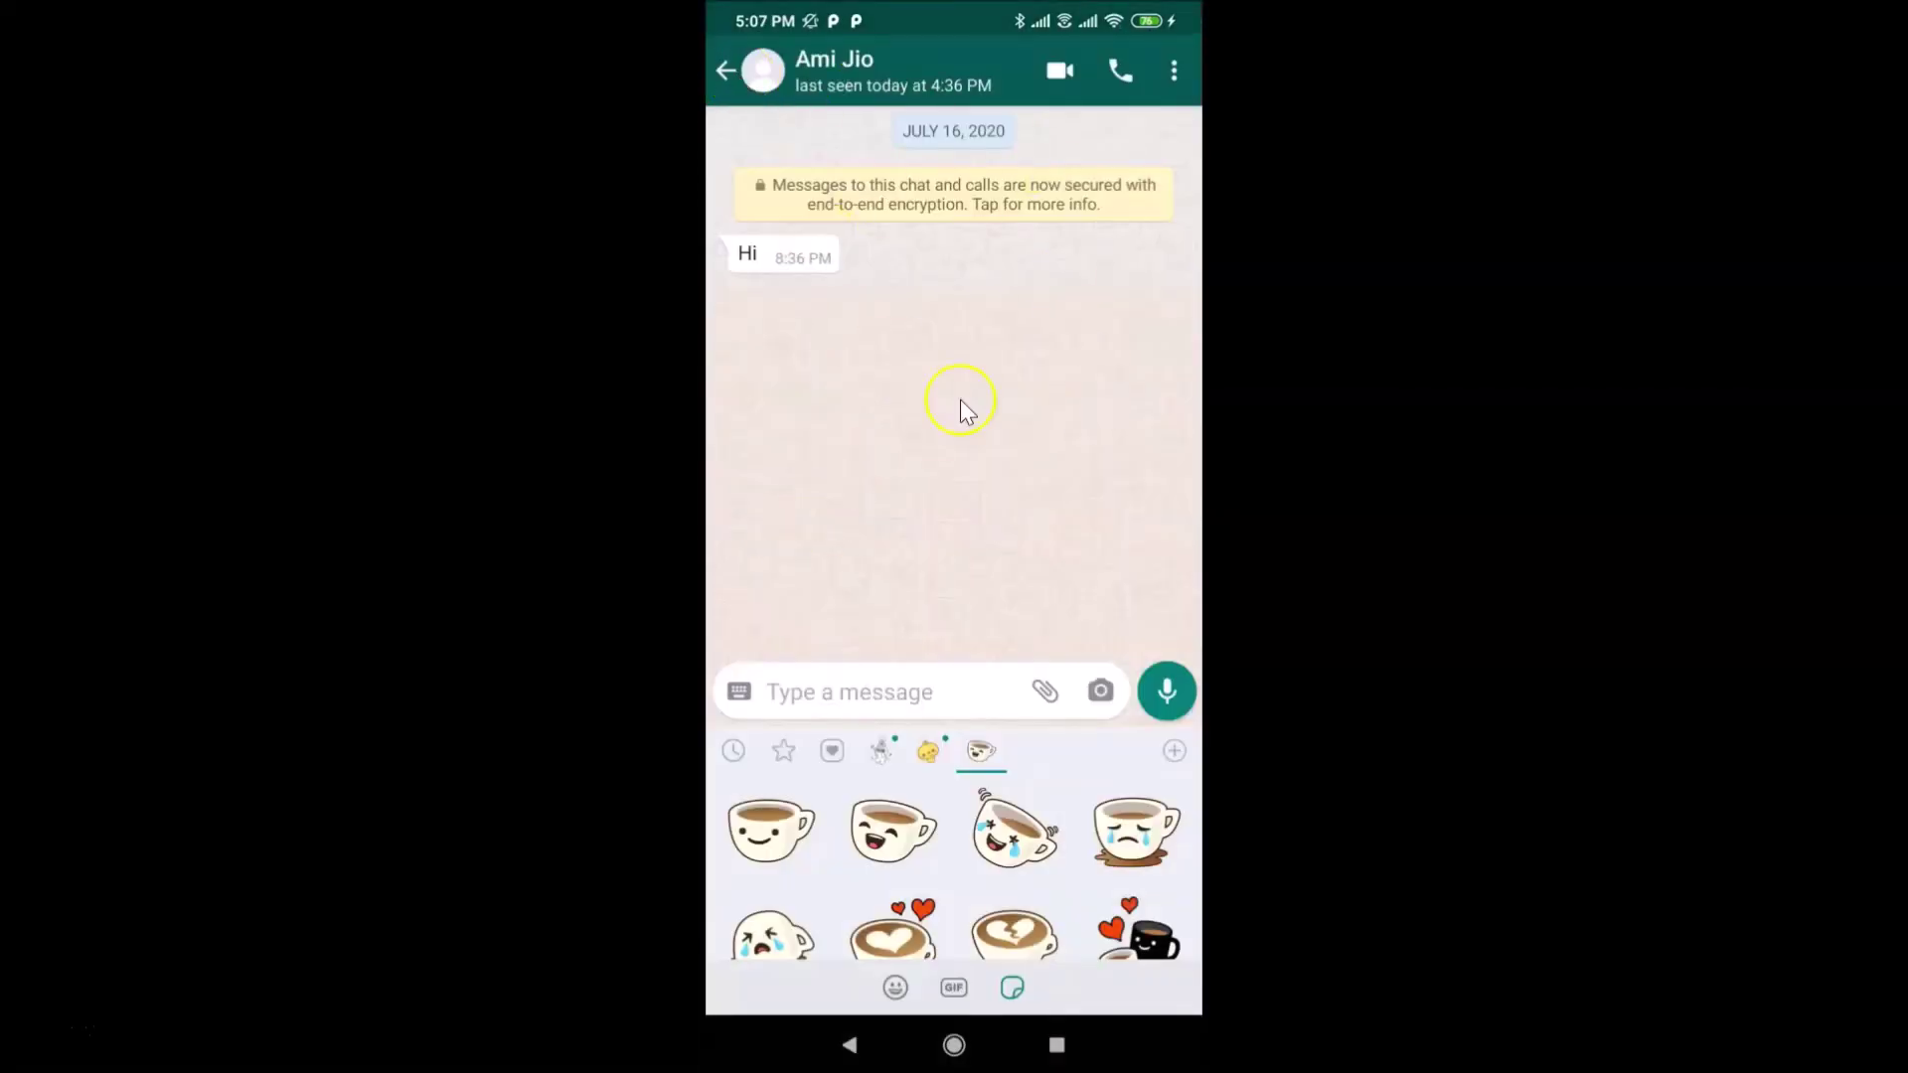
Browse the Playful Piyomaru chick stickers in the chat's sticker tray
left_click(927, 752)
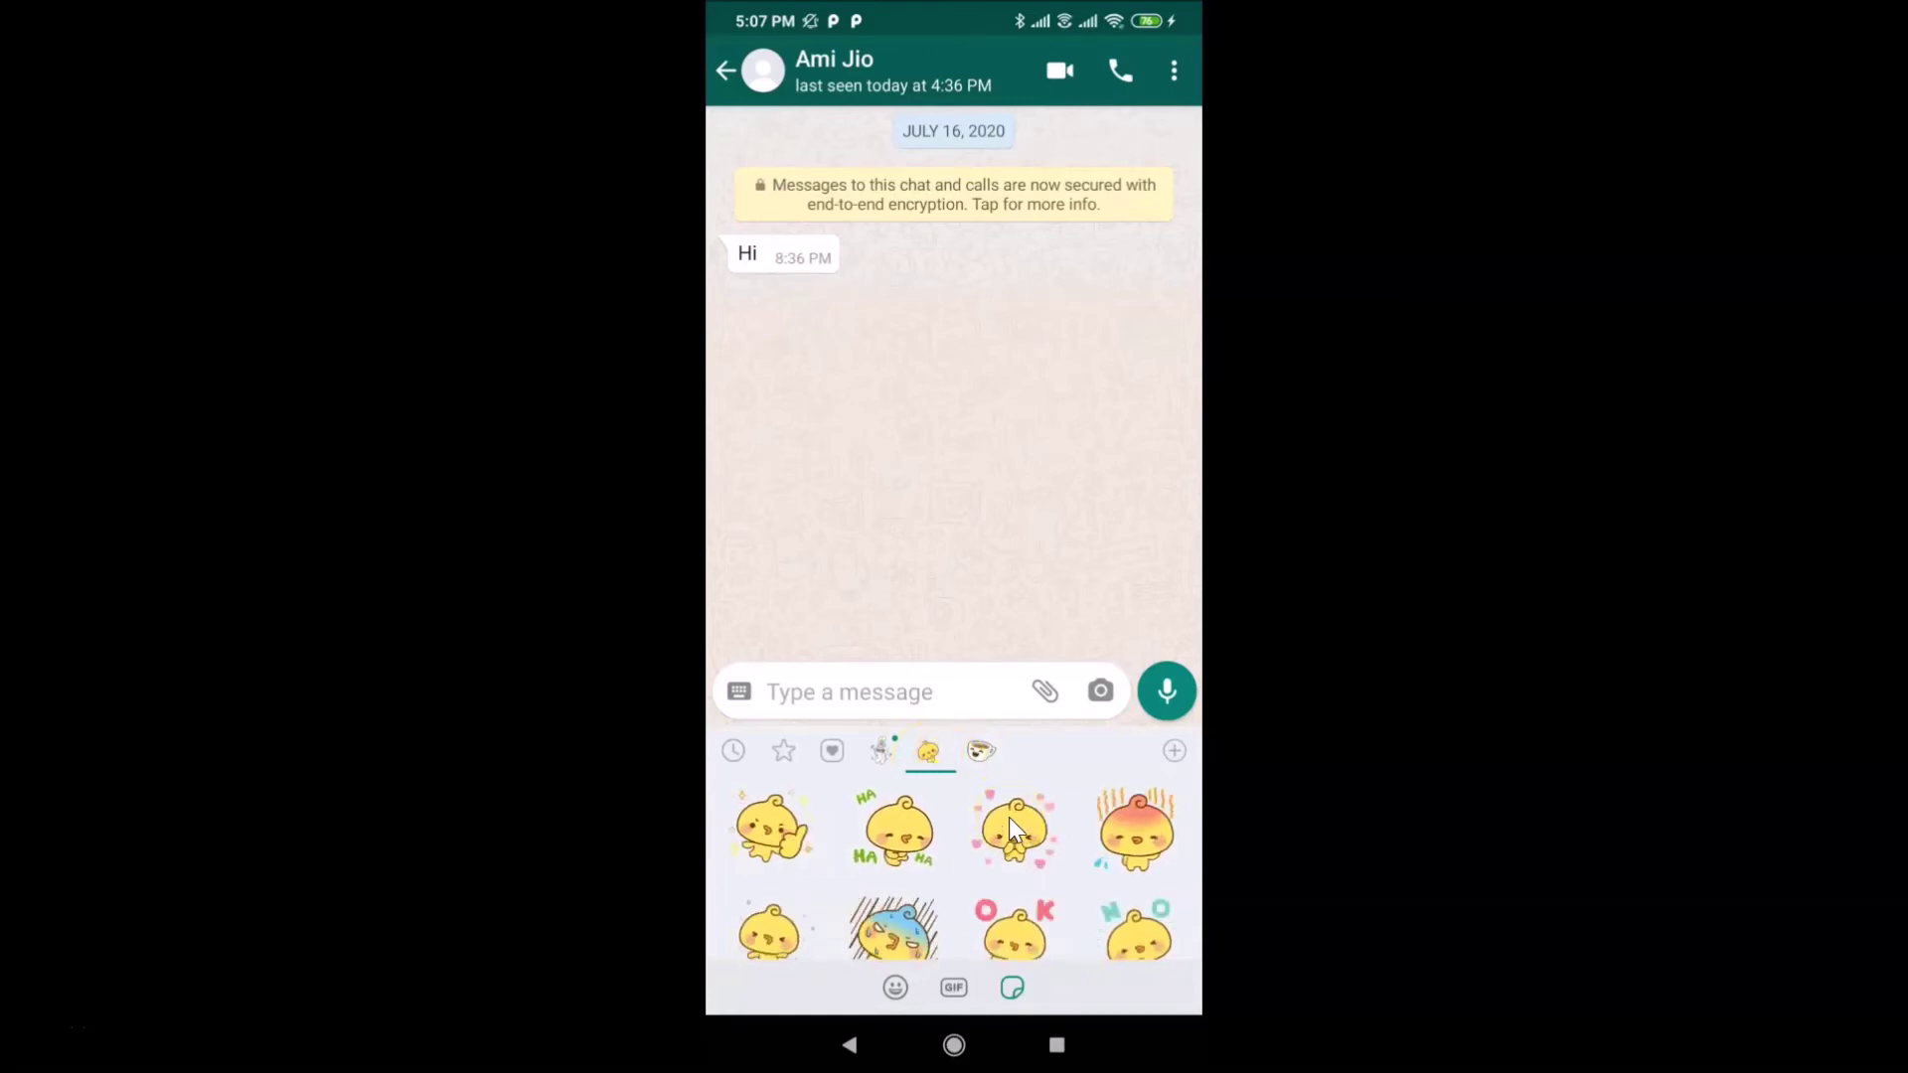
scroll(1009, 816, "down", 3)
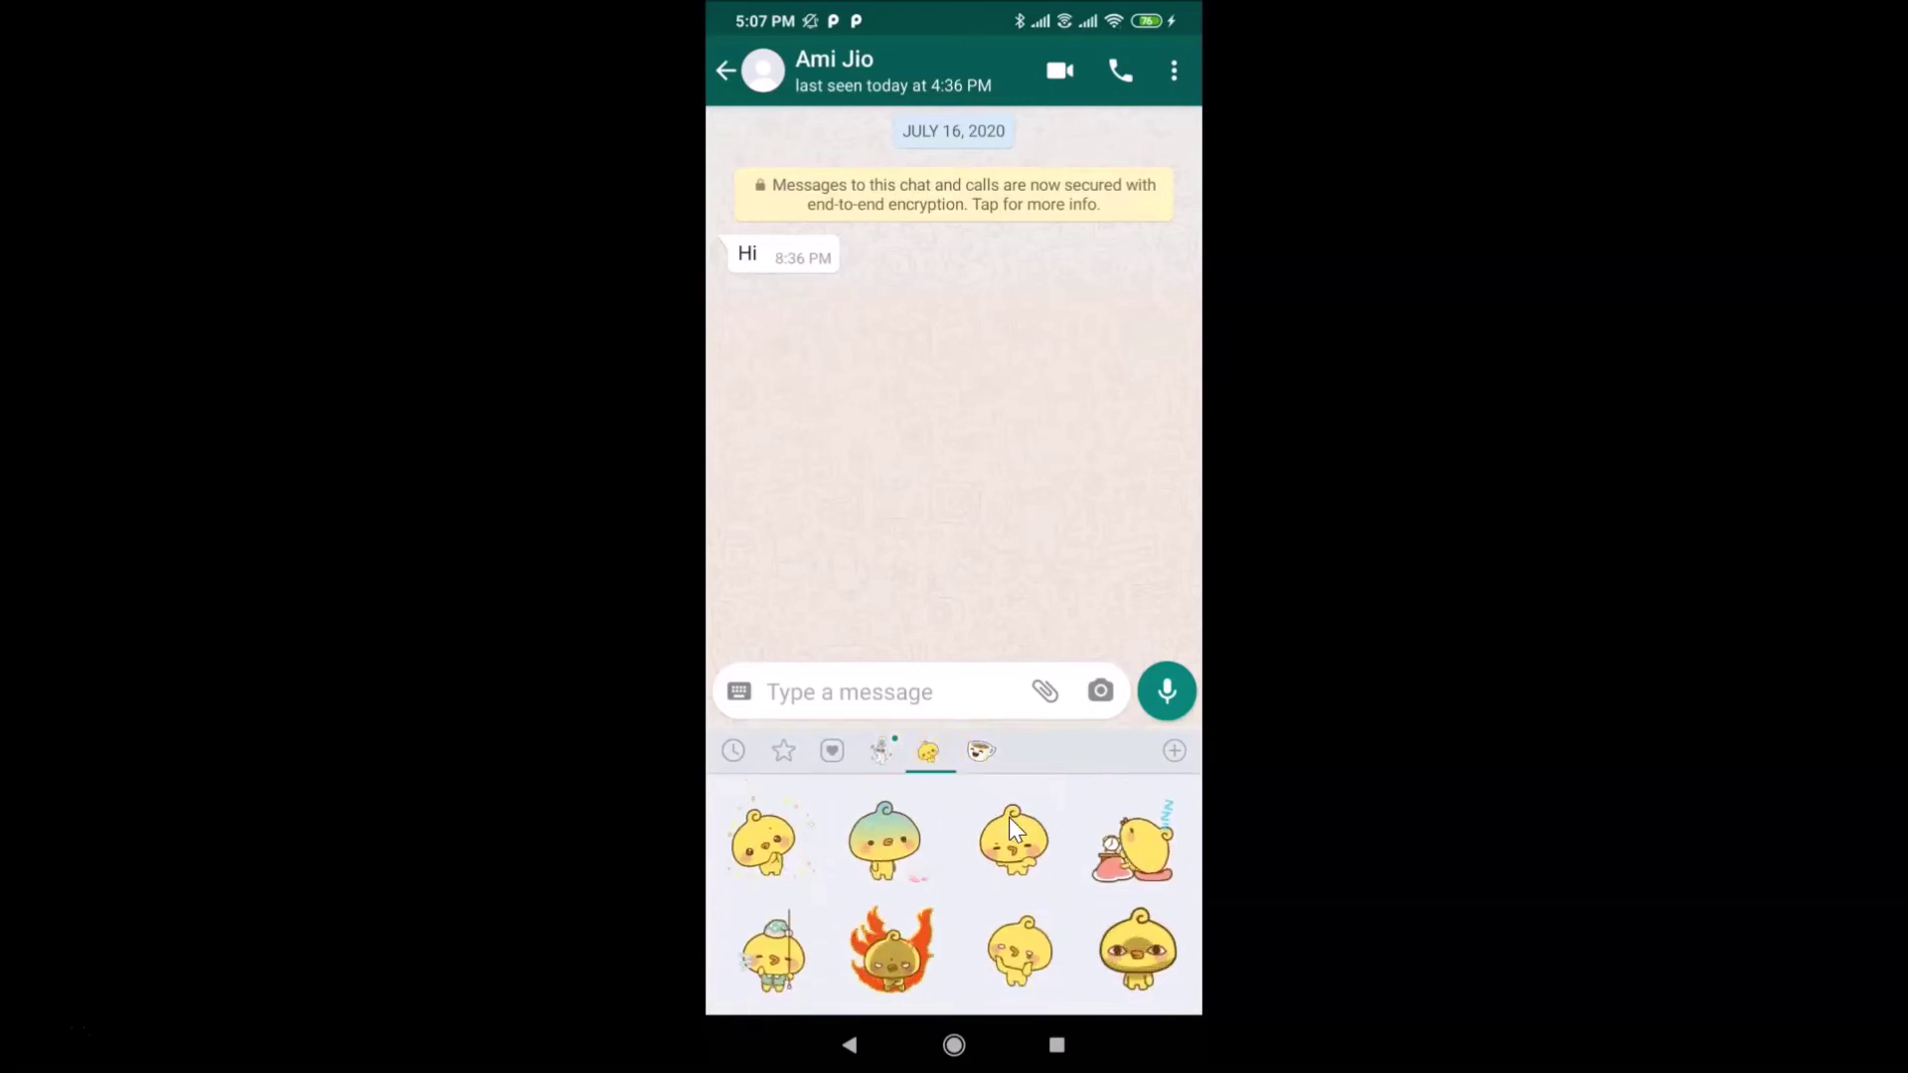
scroll(1010, 817, "up", 1)
scroll(1010, 817, "up", 3)
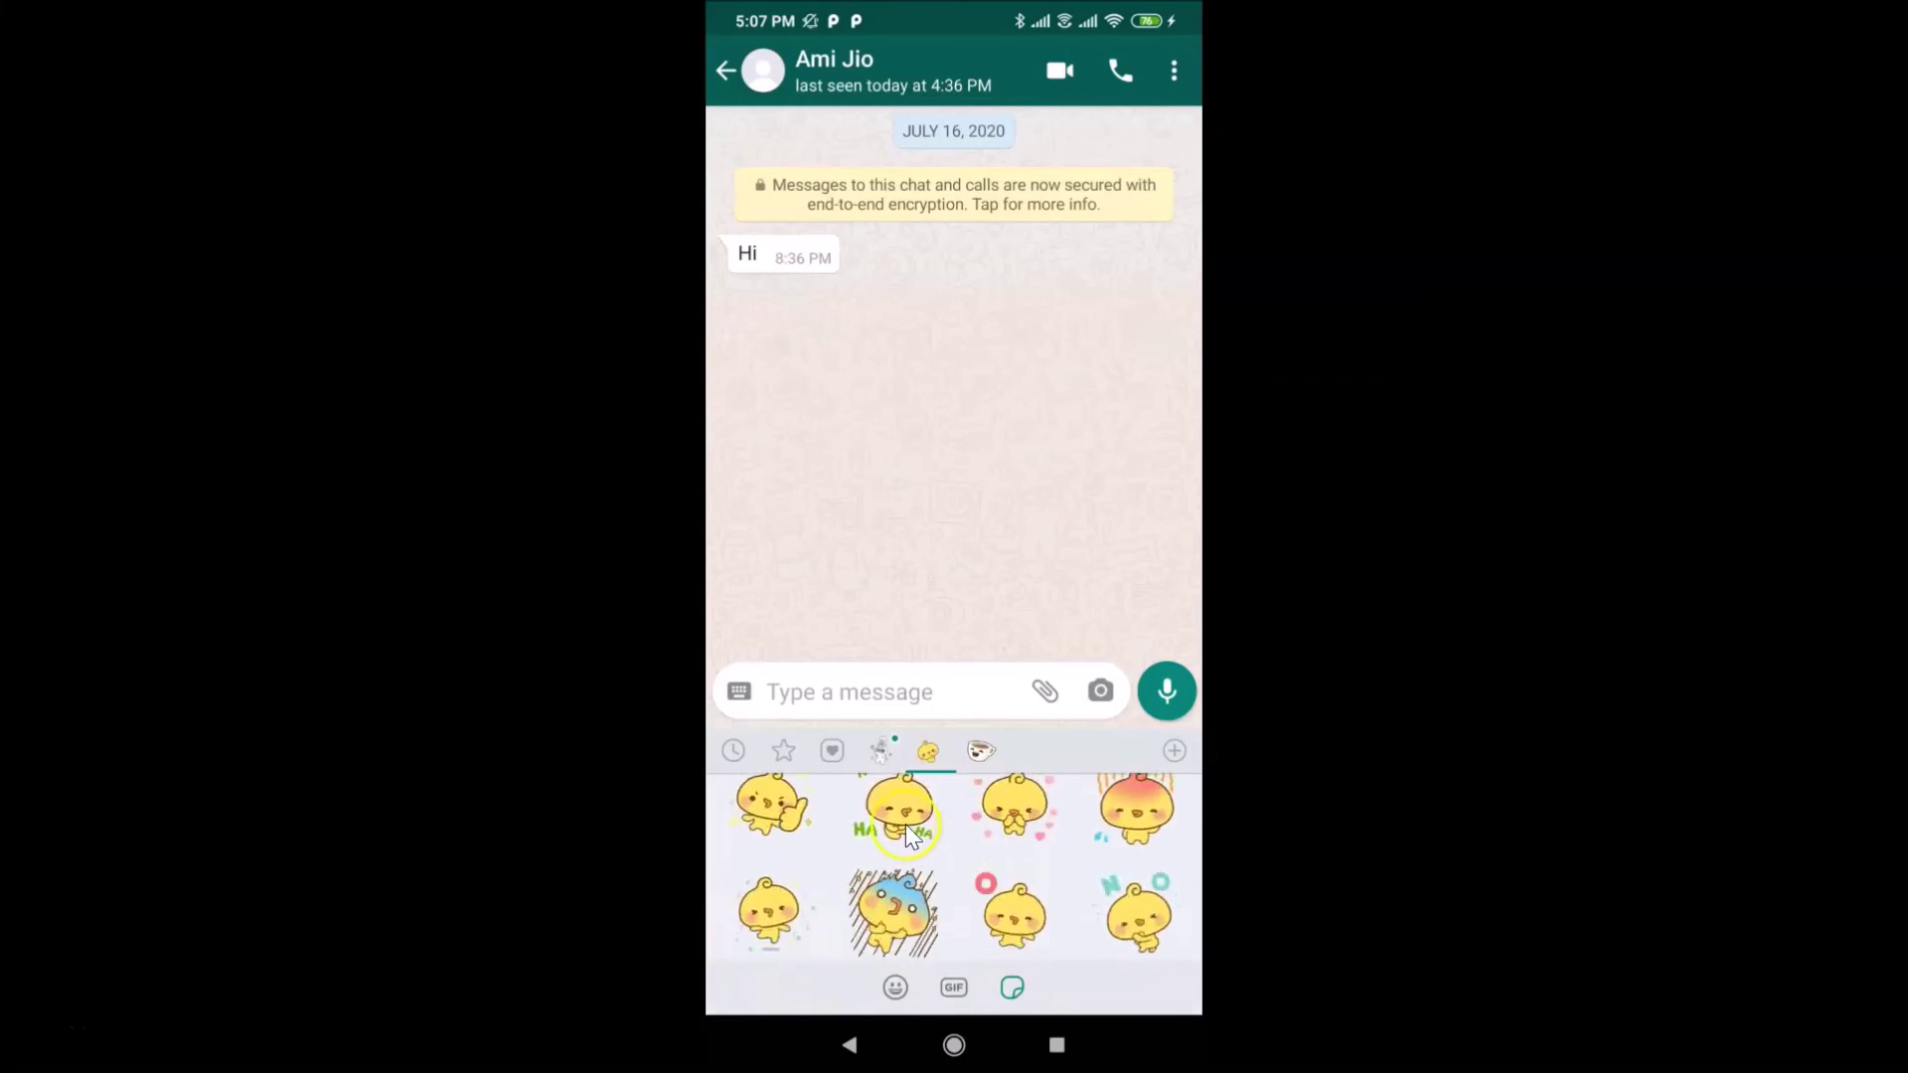
Switch the tray to the Rico's Sweet Life bunny stickers and scroll through them
left_click(873, 755)
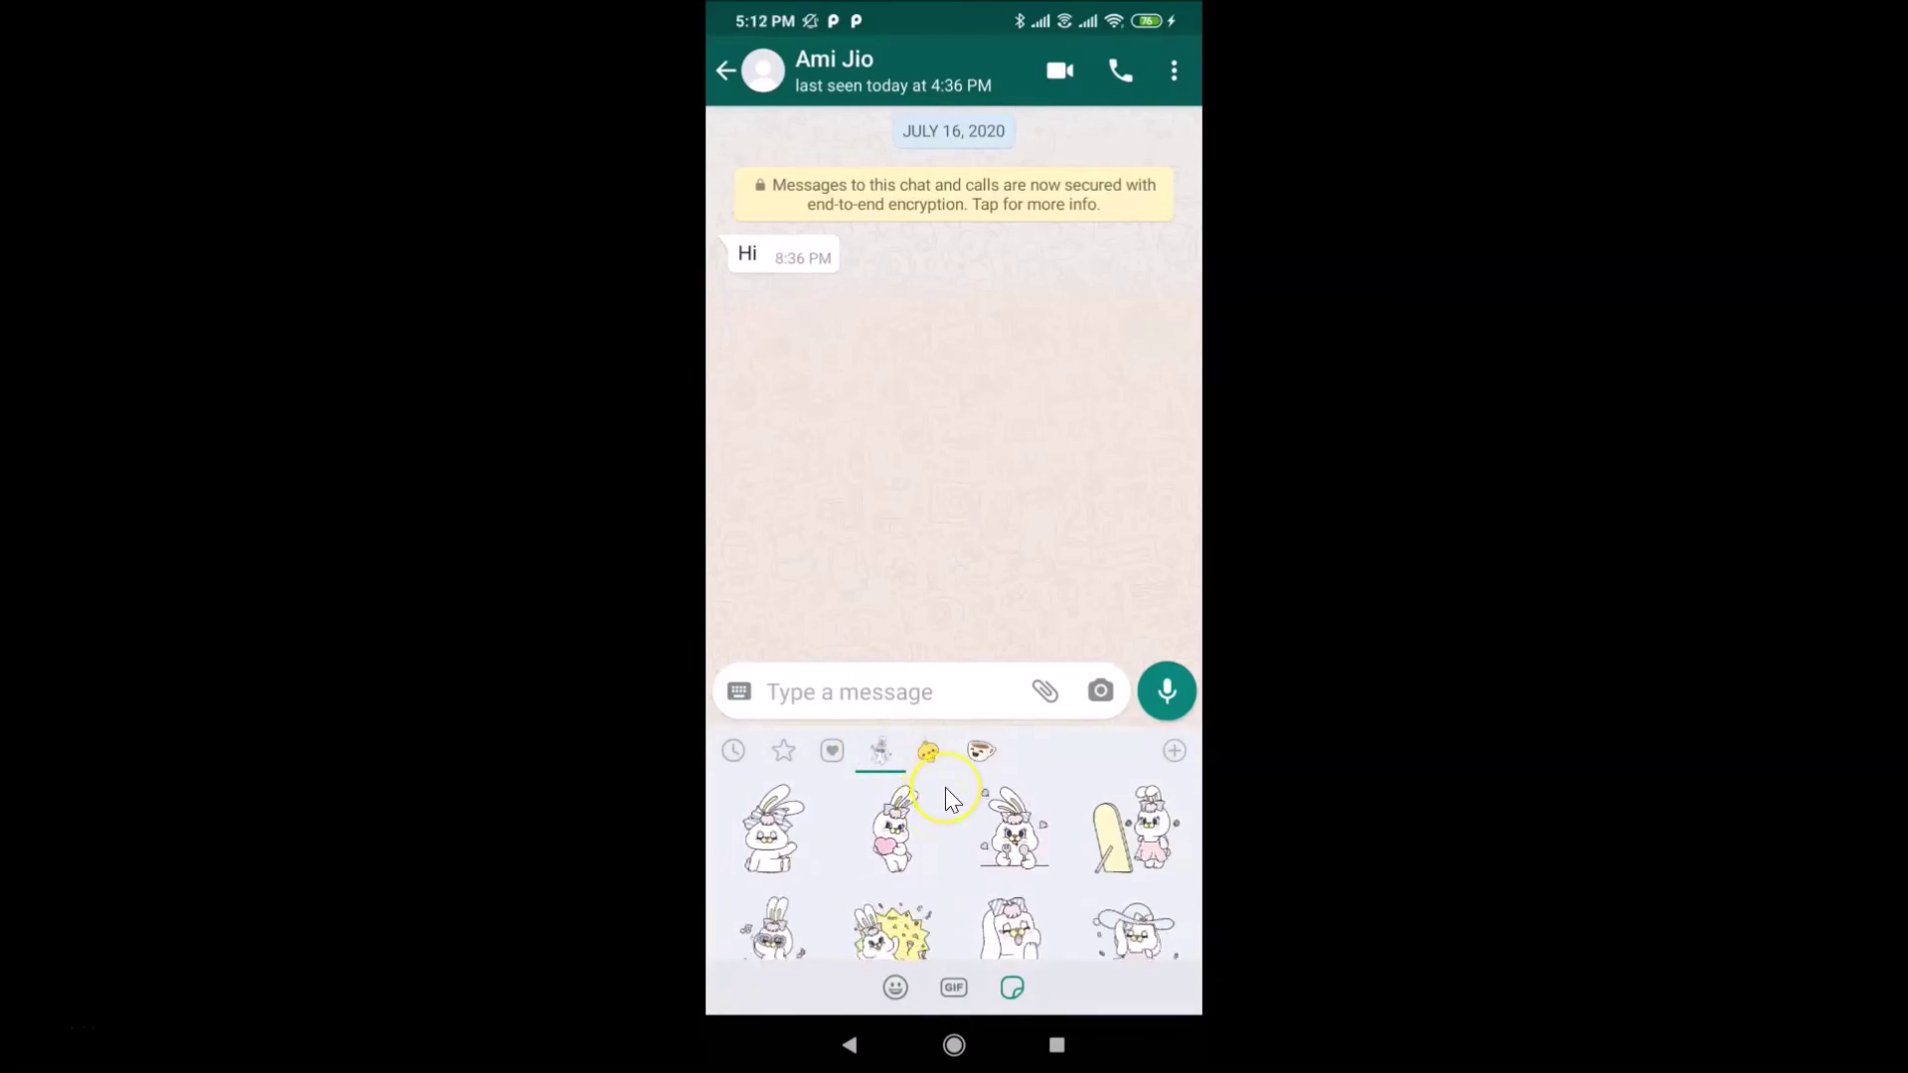
scroll(945, 787, "down", 5)
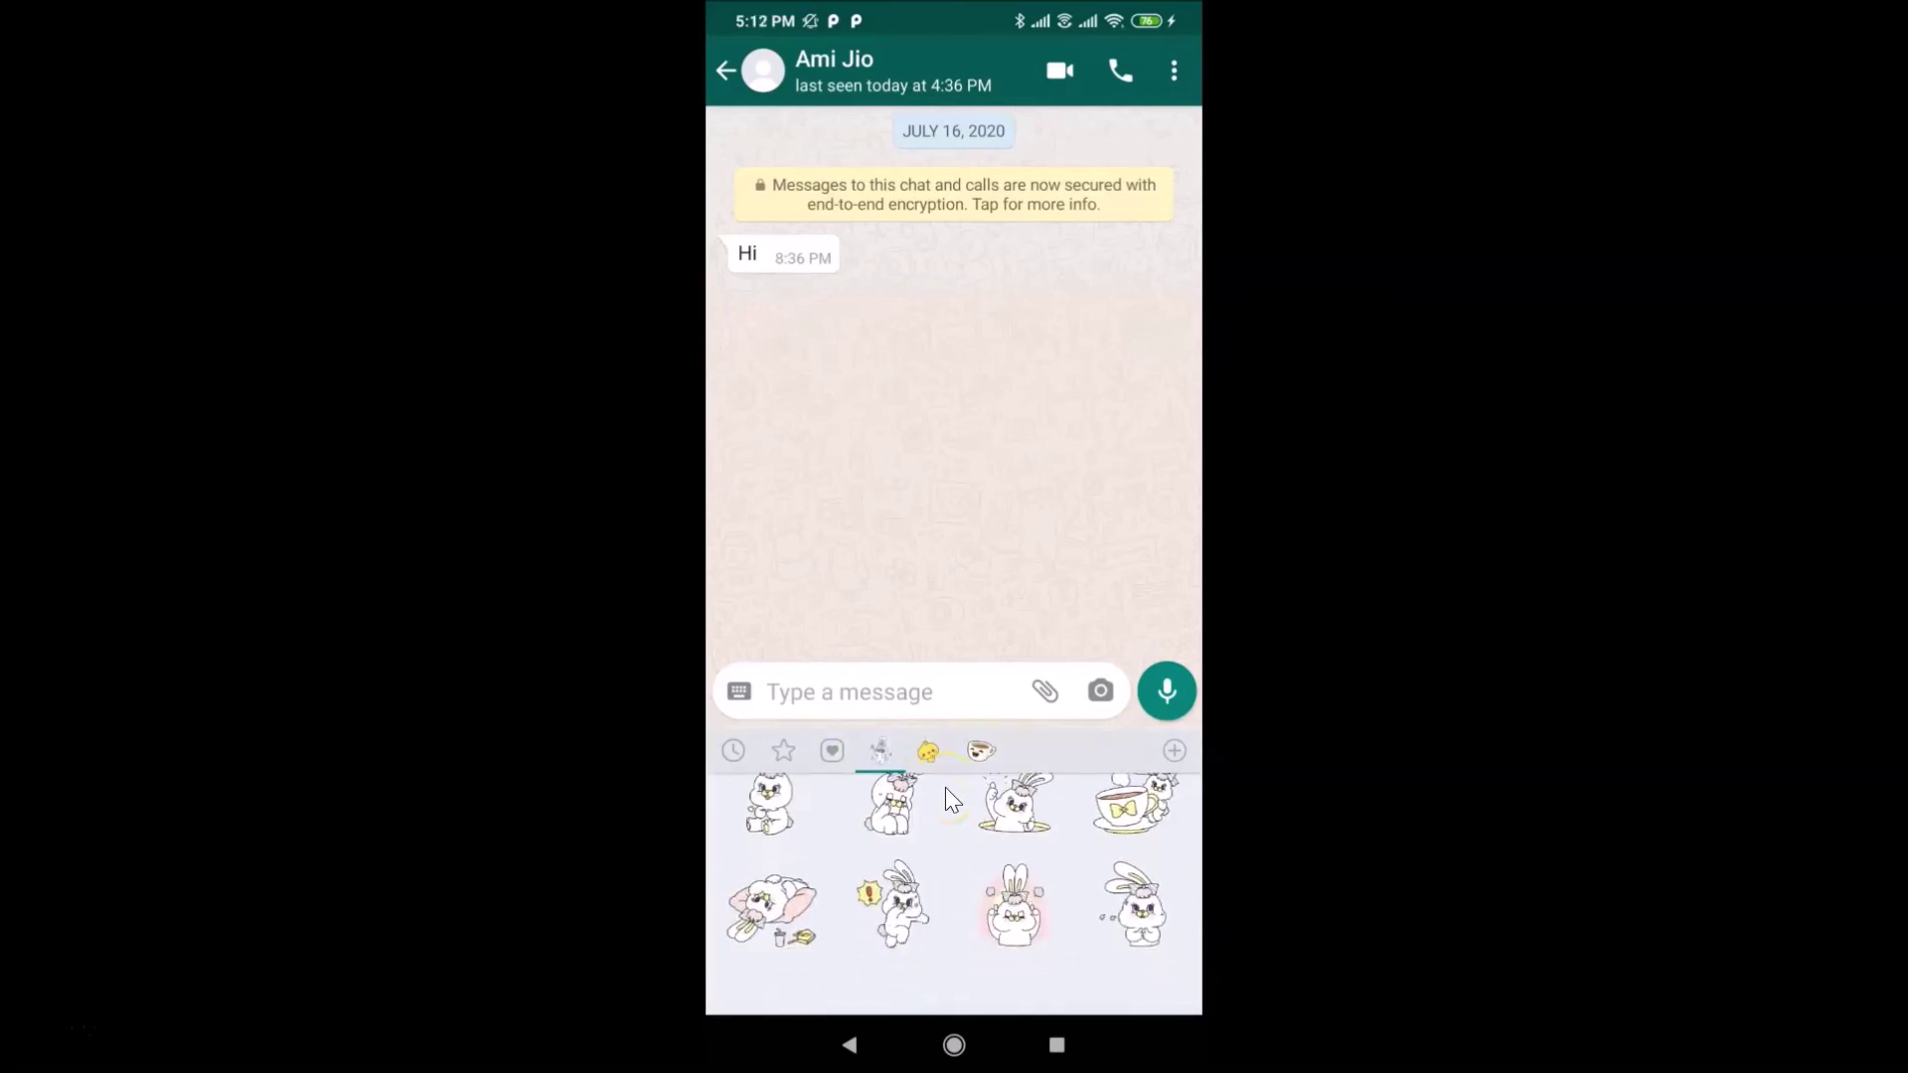
scroll(945, 787, "up", 3)
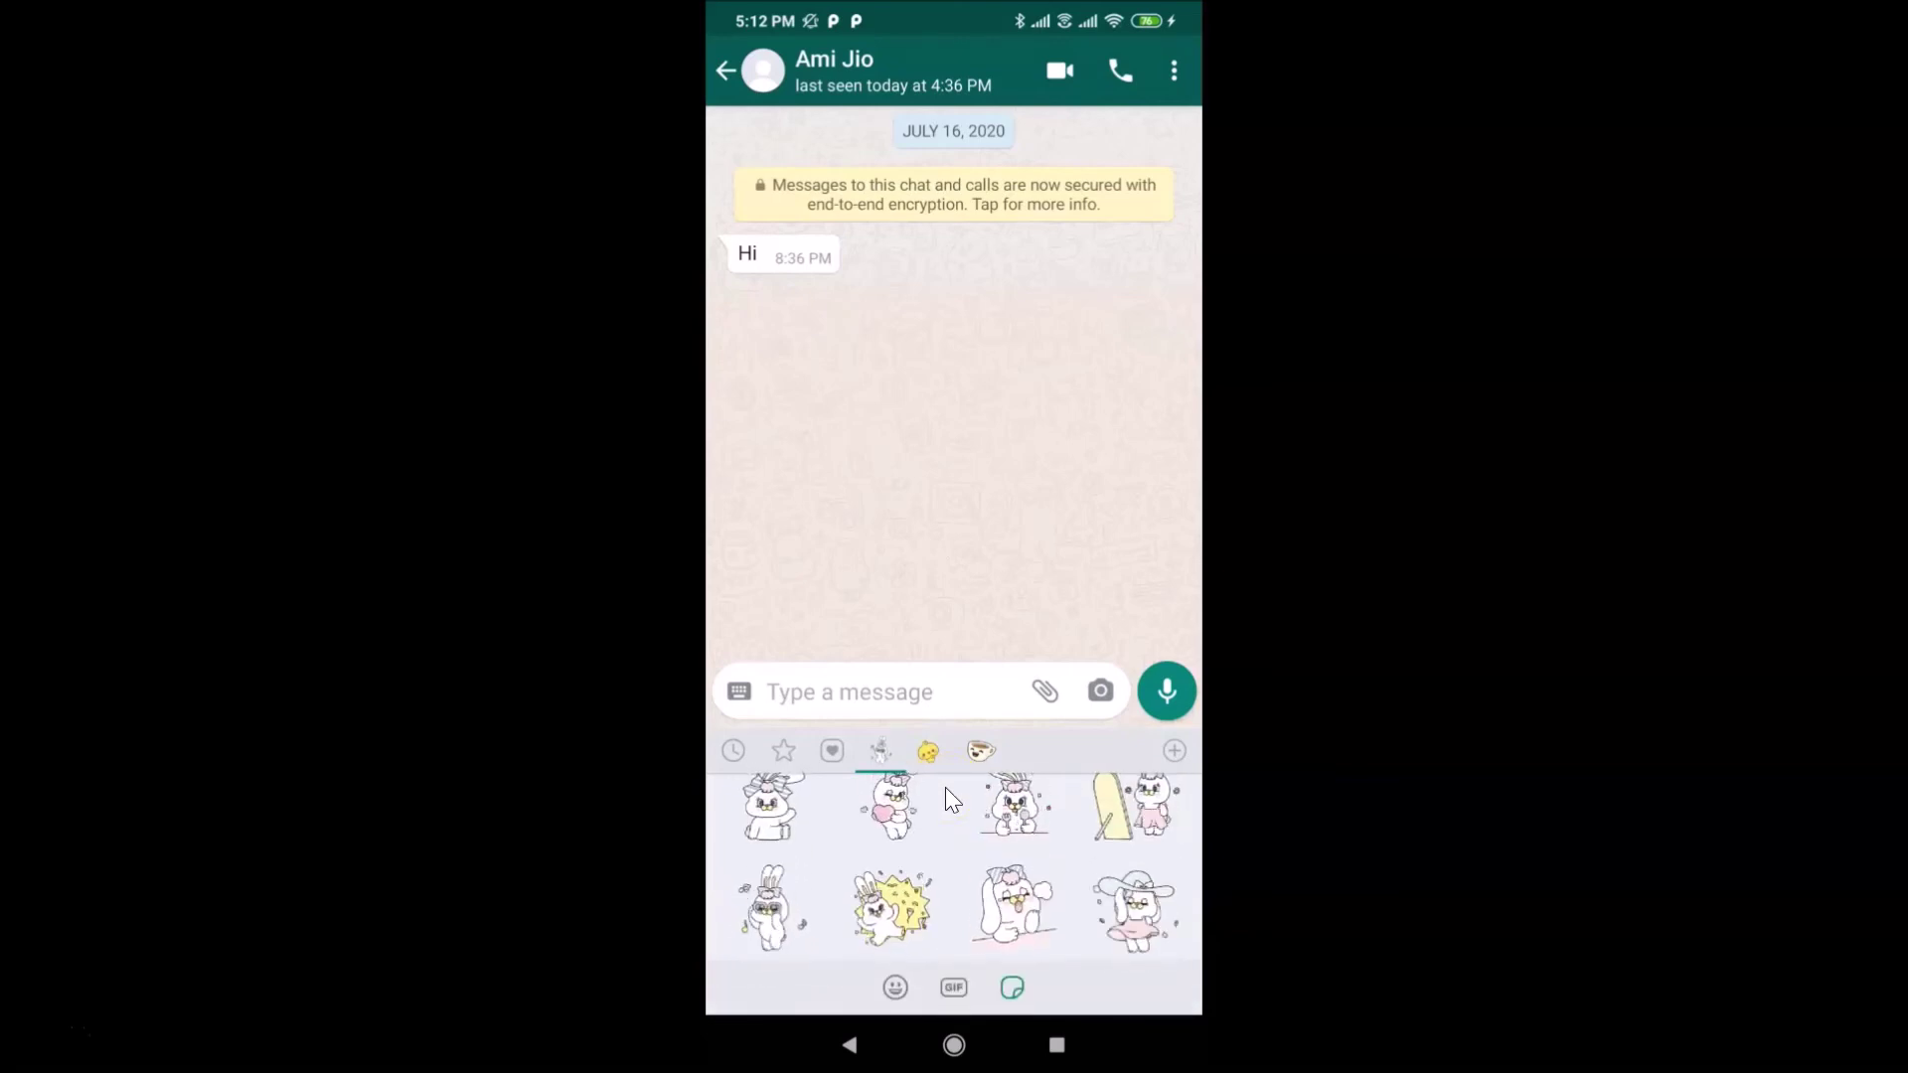
scroll(945, 787, "up", 1)
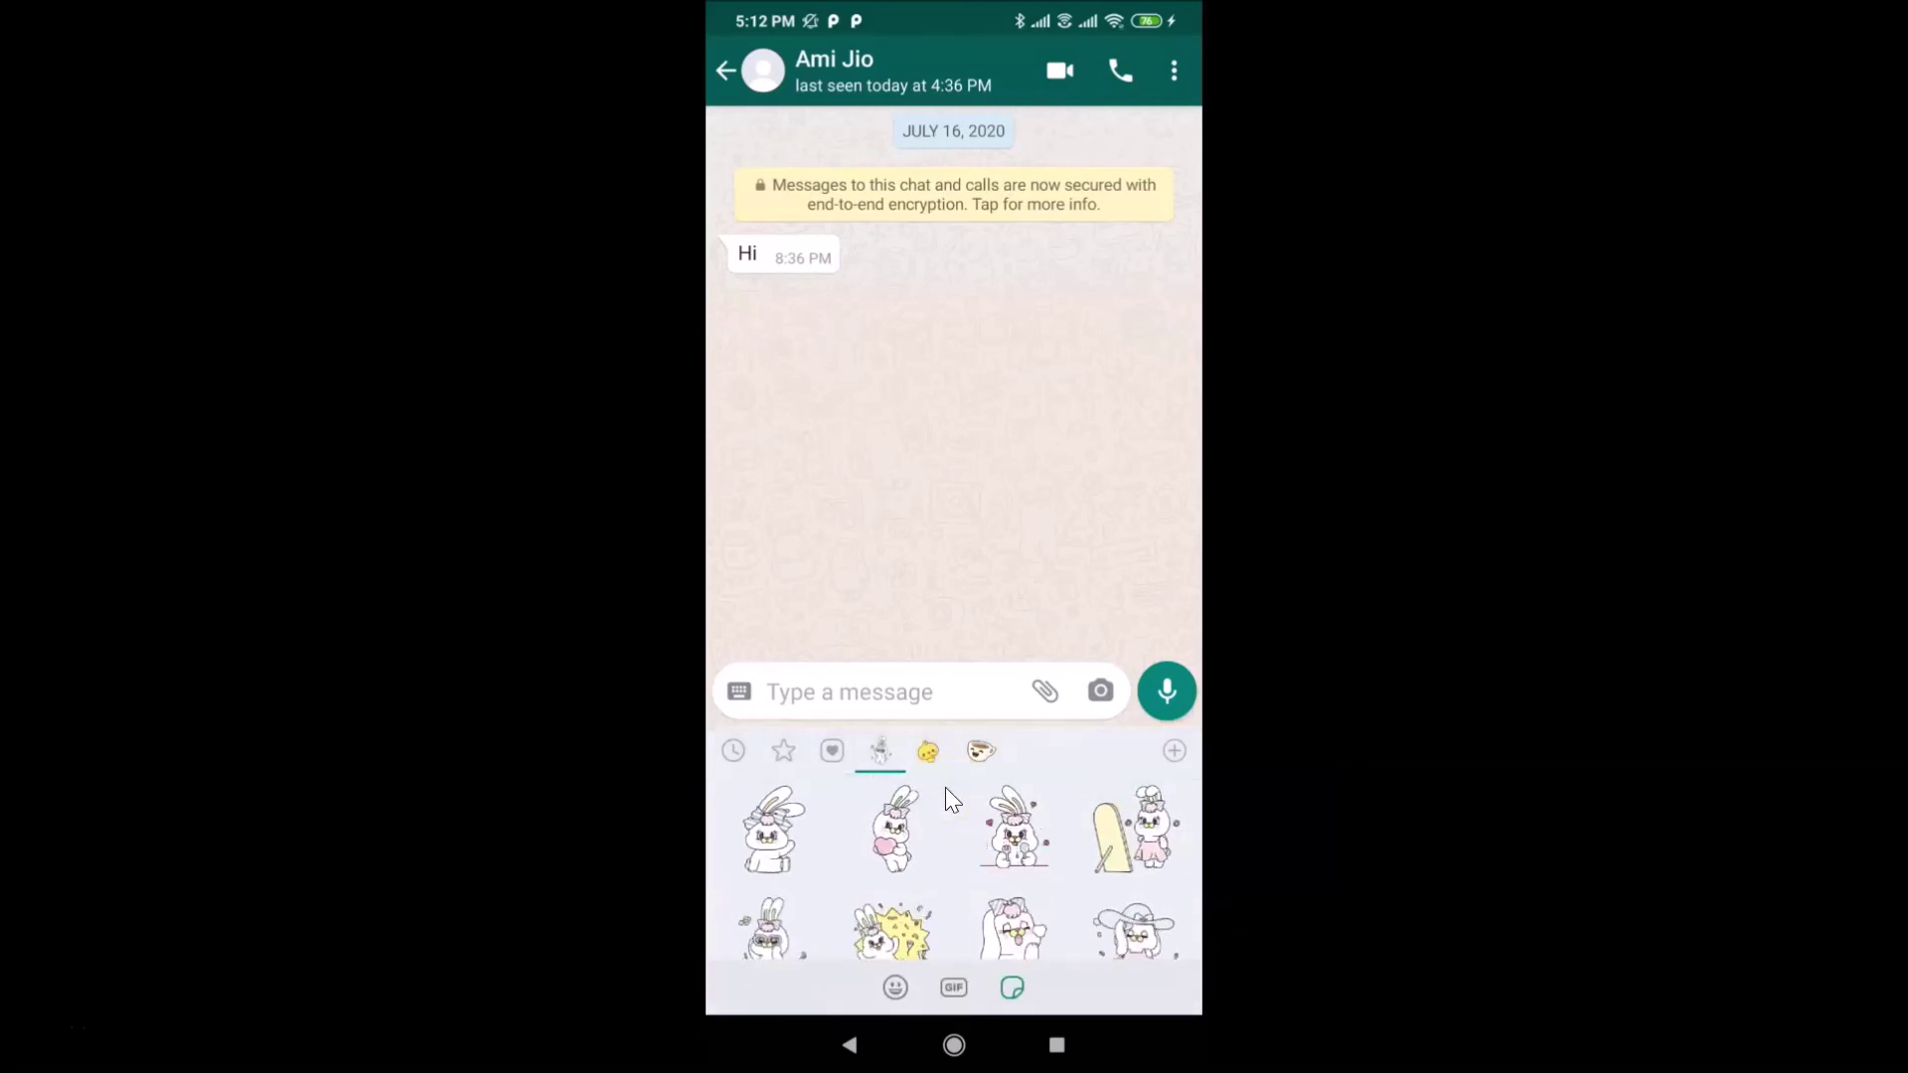
Send the third bunny sticker, then the blushing Playful Piyomaru chick sticker
left_click(1006, 843)
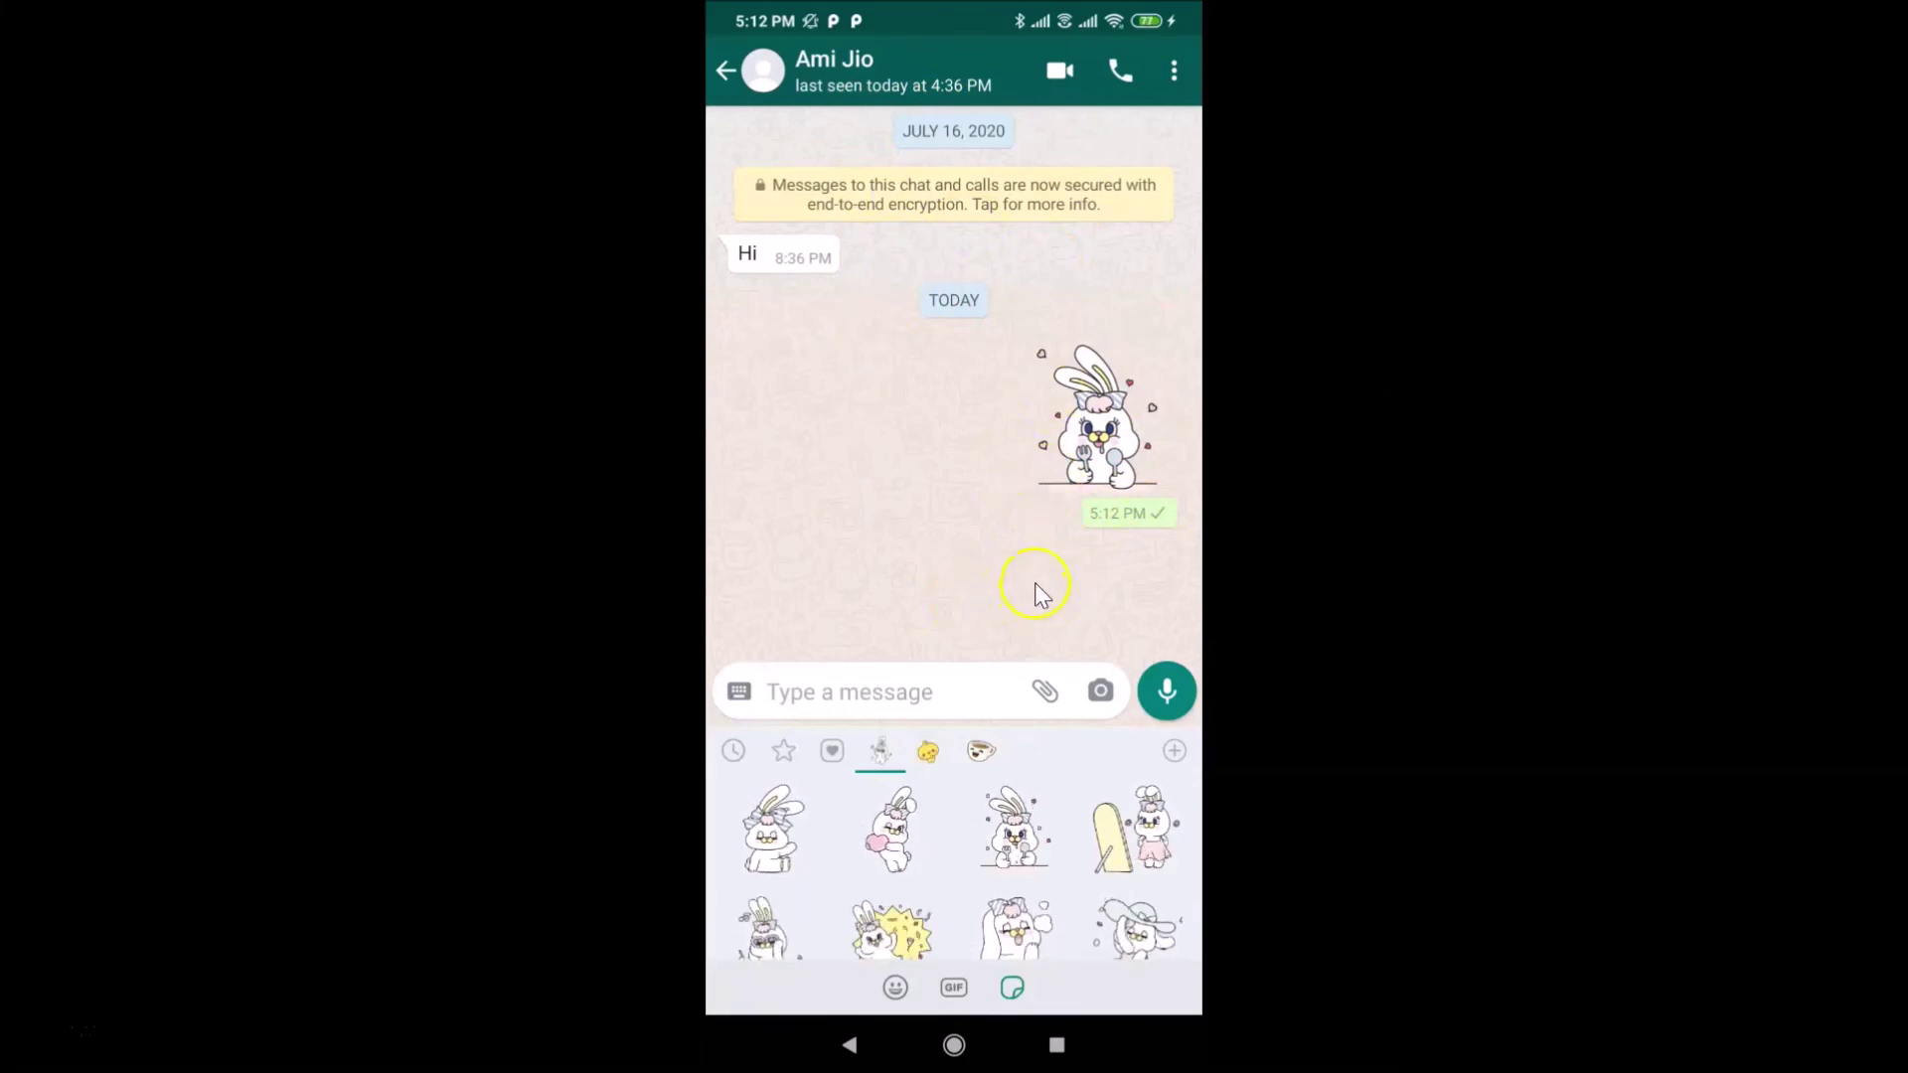
left_click(941, 753)
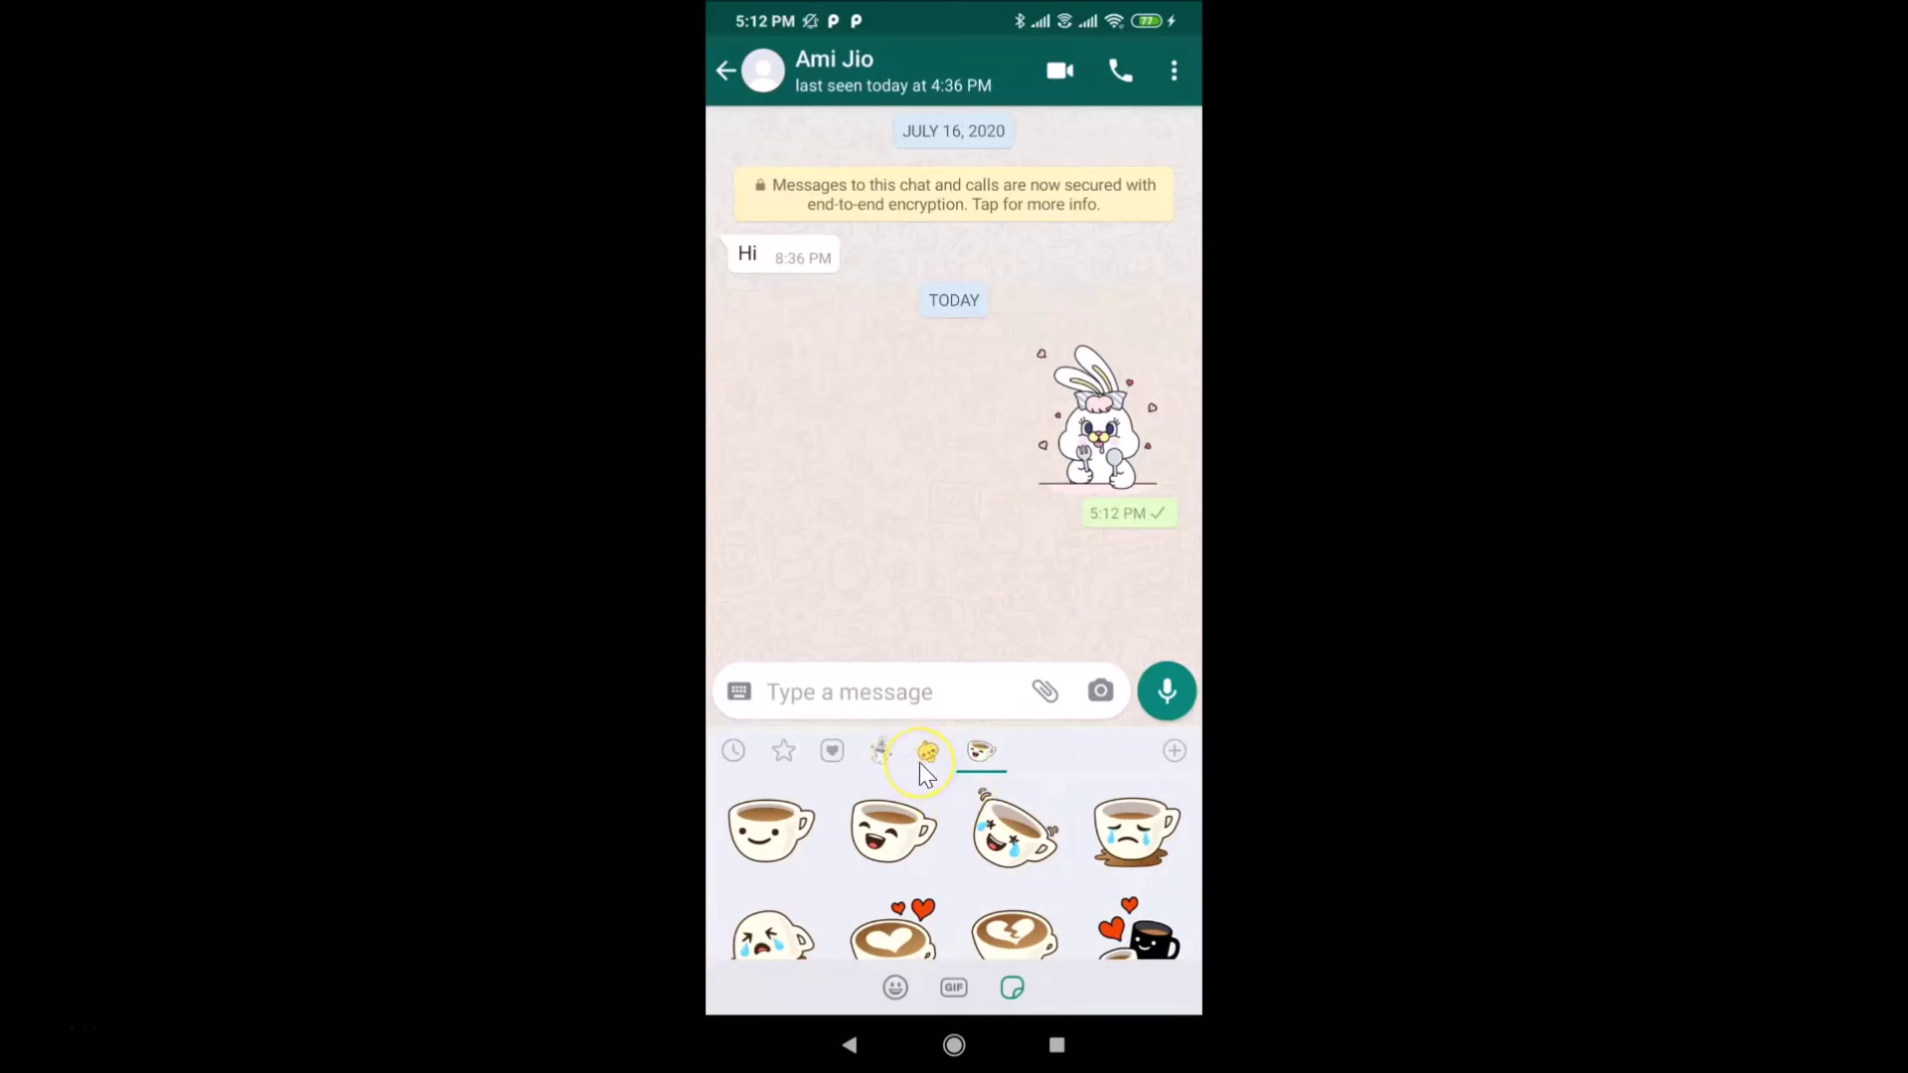
left_click(924, 759)
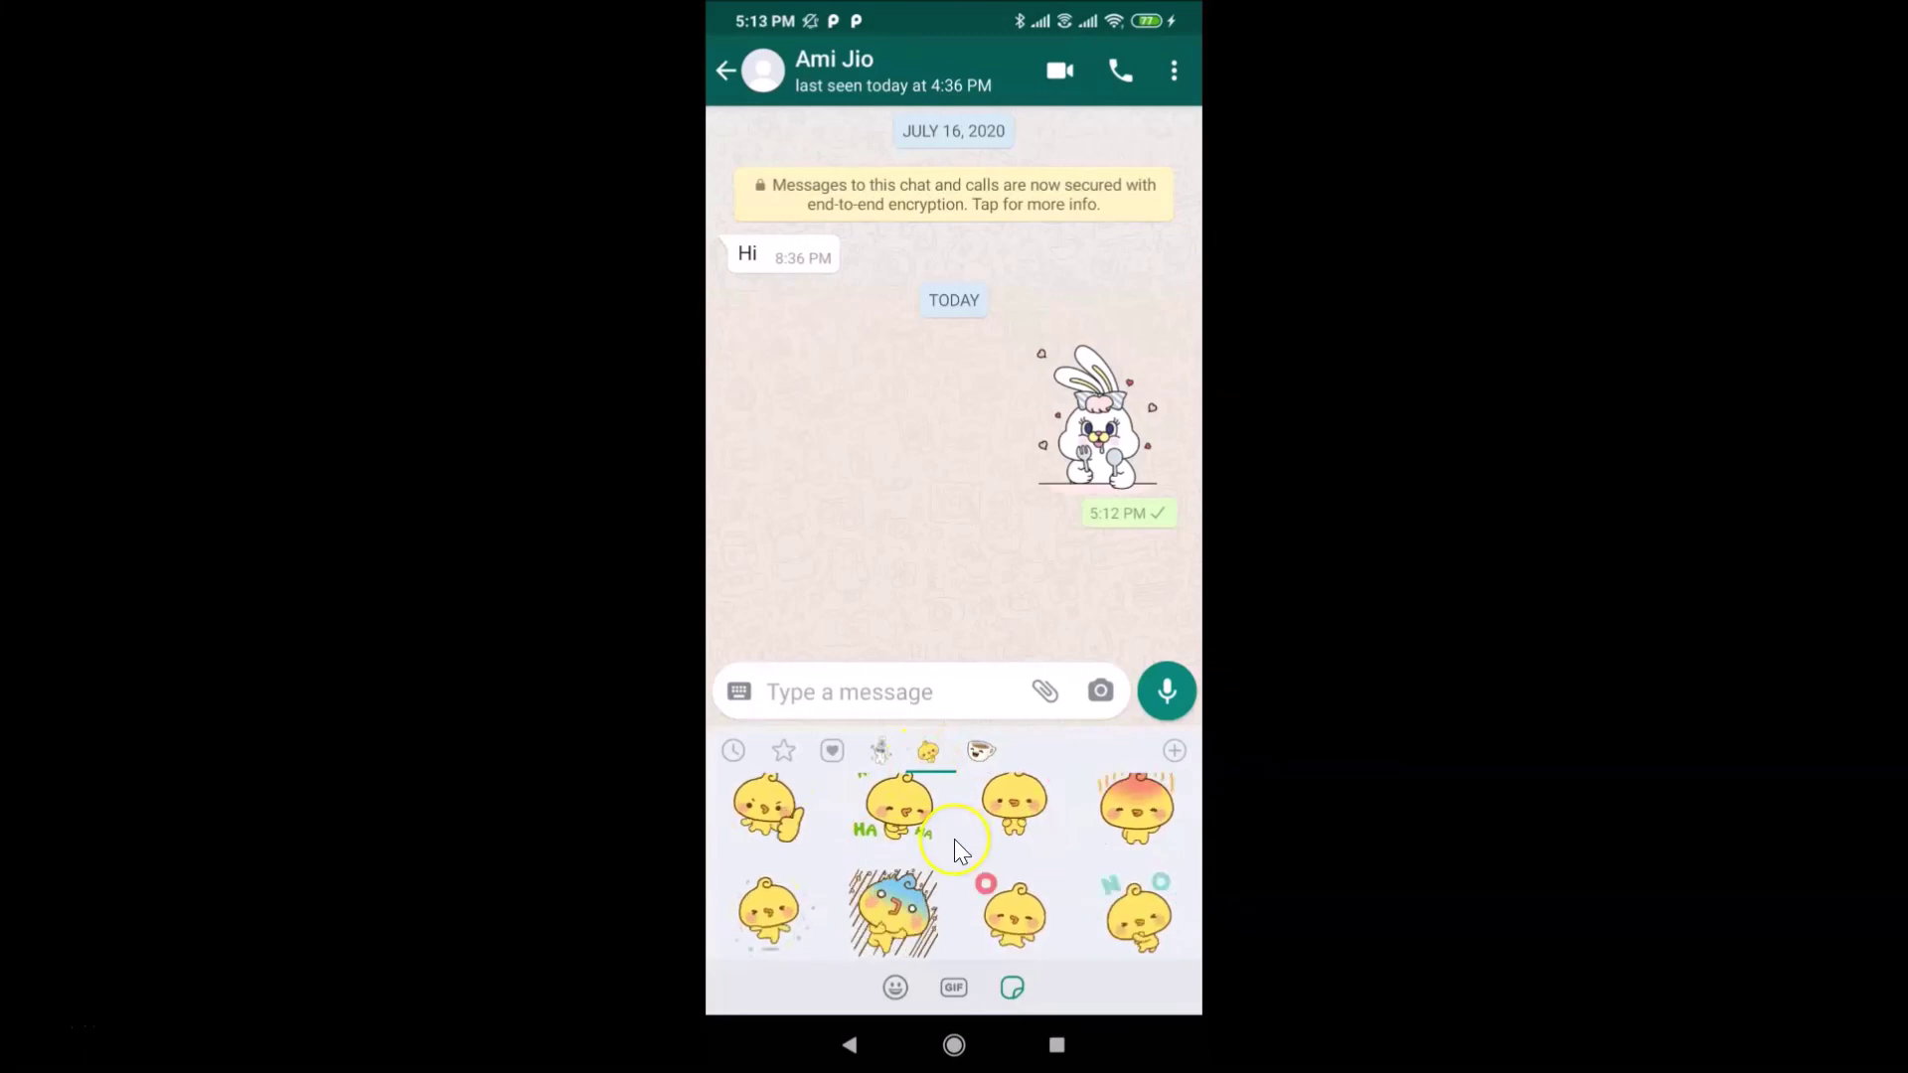
left_click(1170, 814)
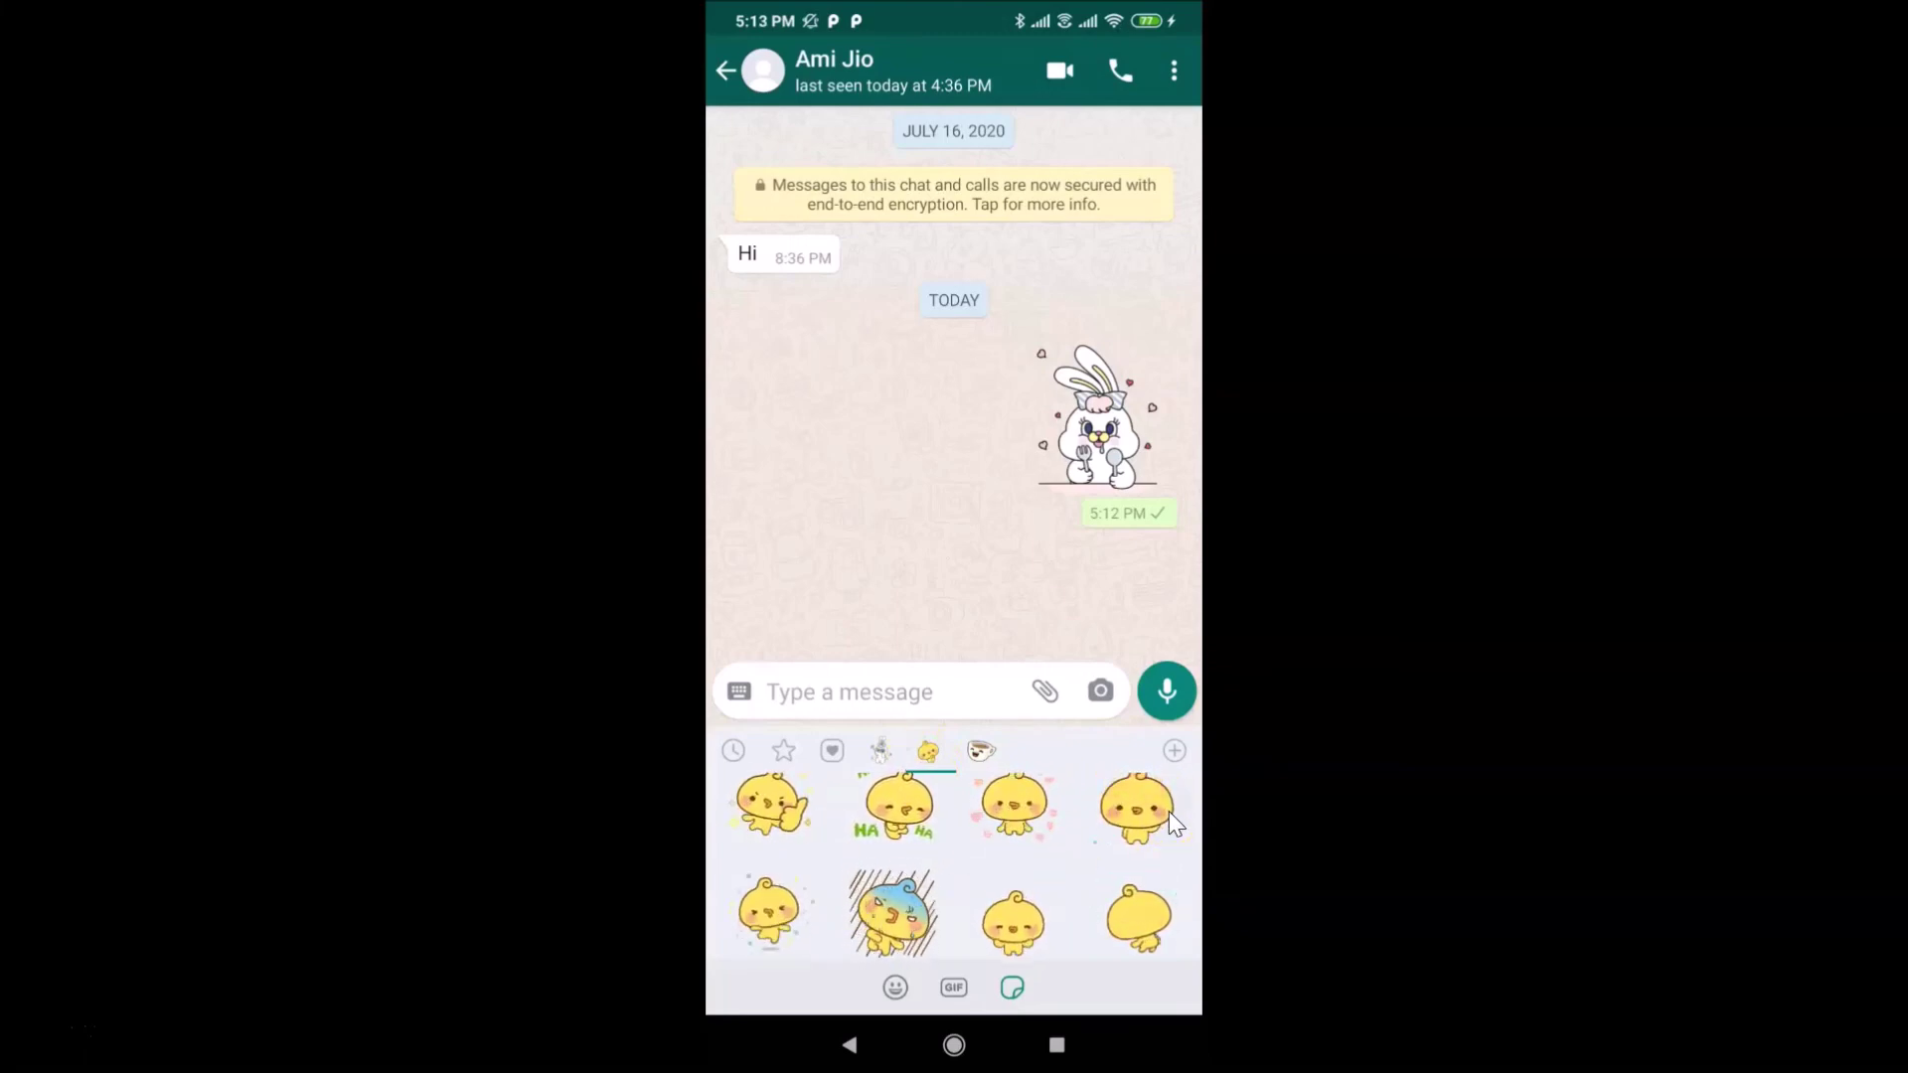
left_click(978, 634)
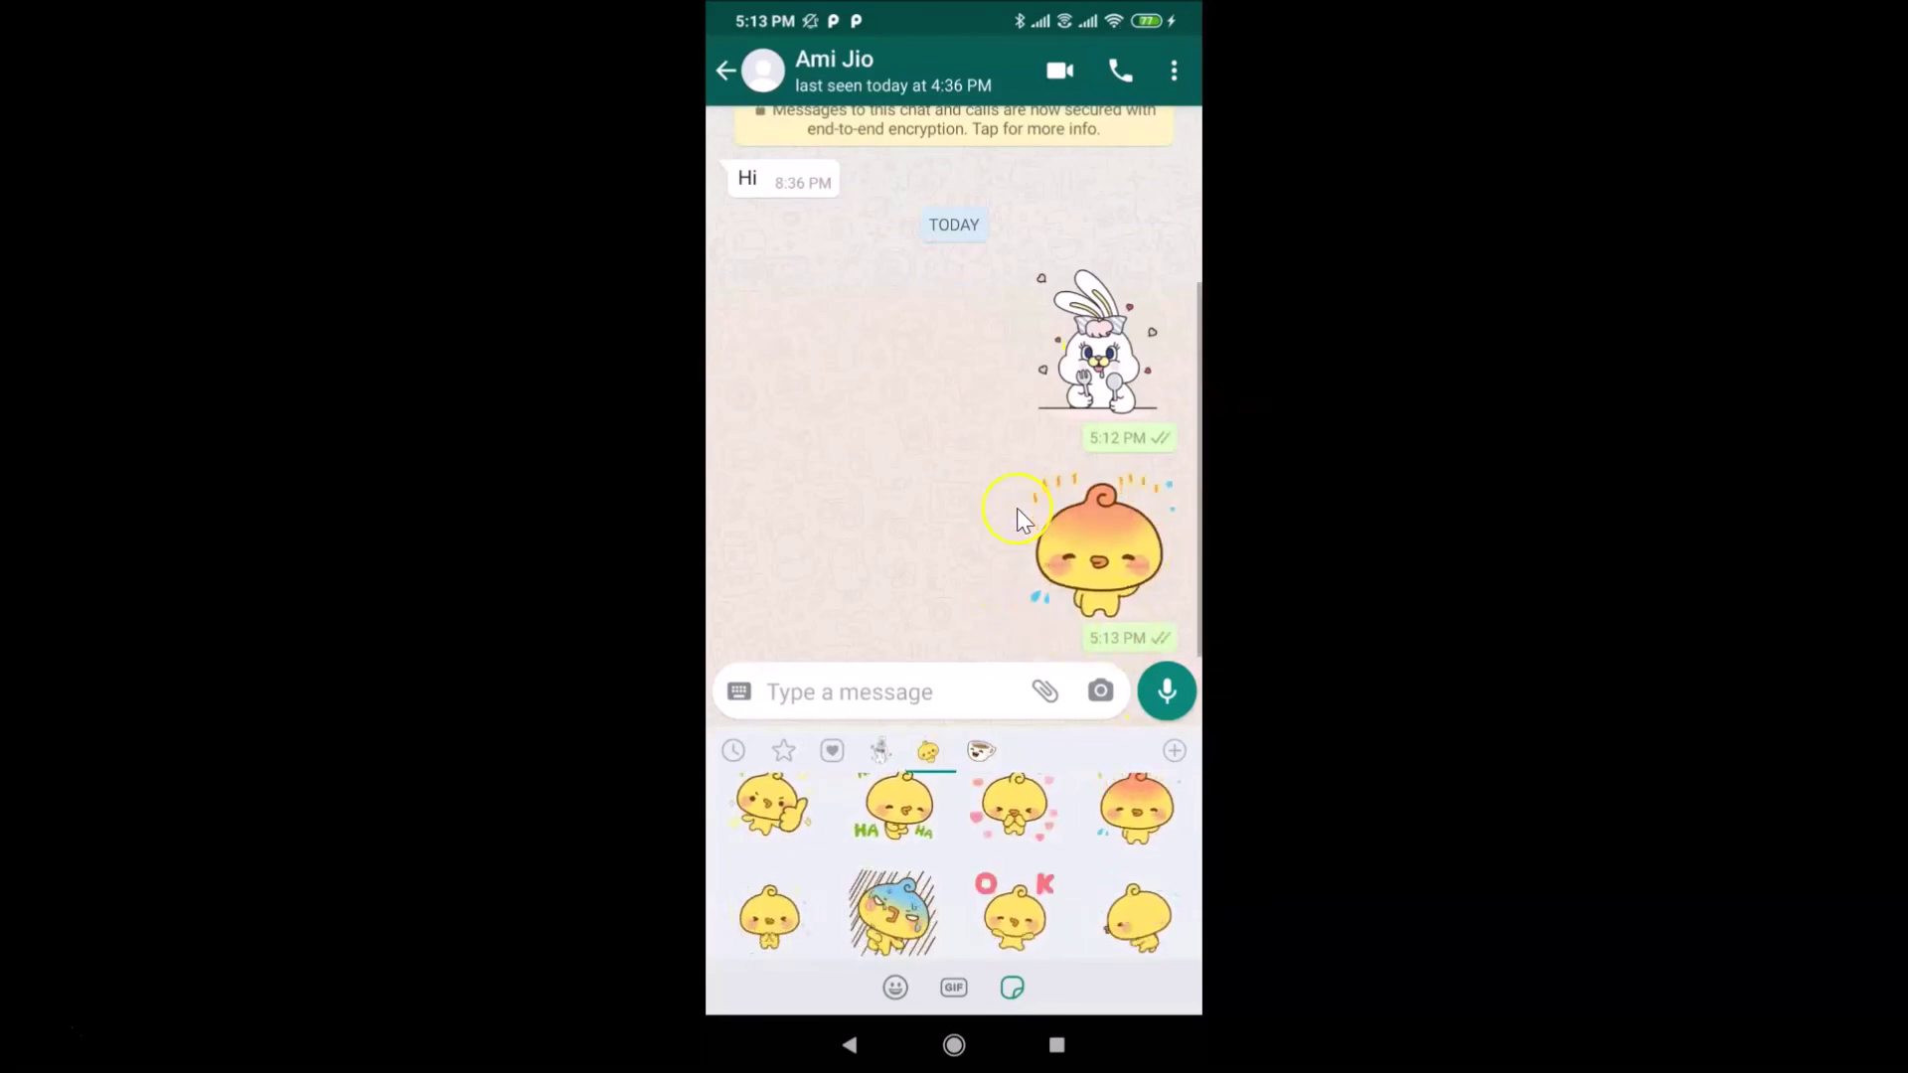